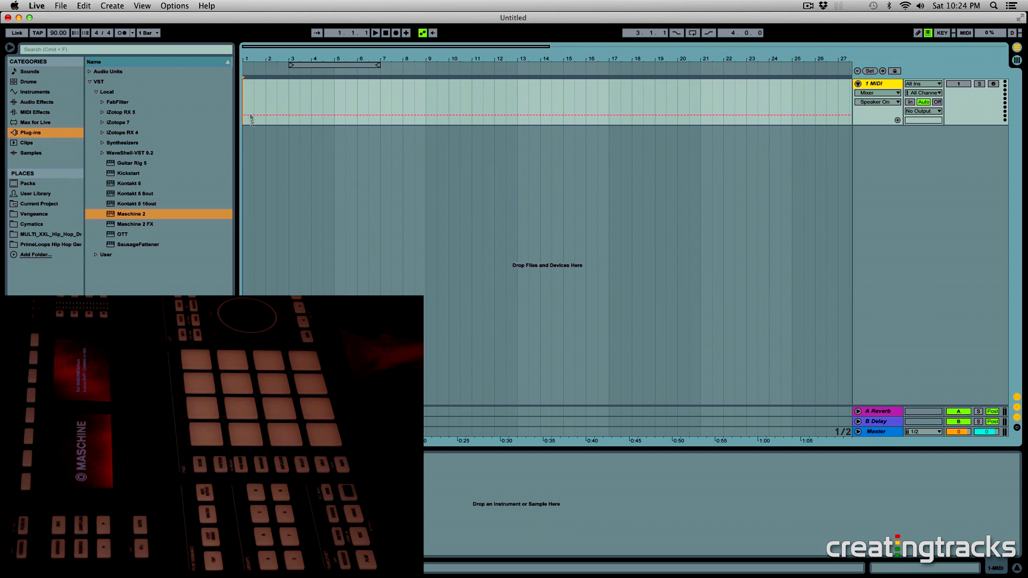
Step: Insert a new MIDI track and delete the original MIDI track
left_click(874, 94)
left_click(876, 103)
right_click(972, 182)
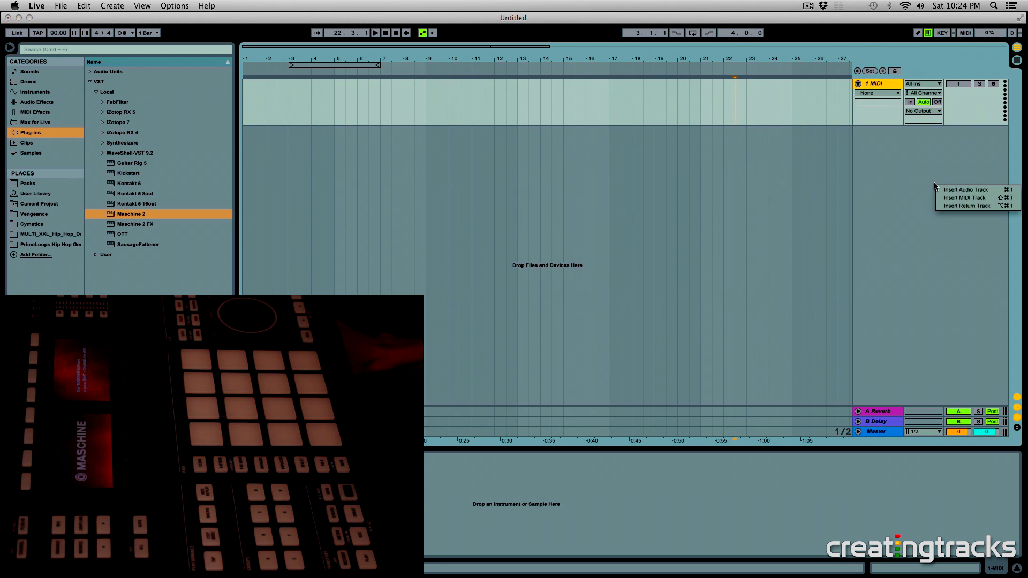
left_click(971, 195)
left_click(882, 85)
key("Delete")
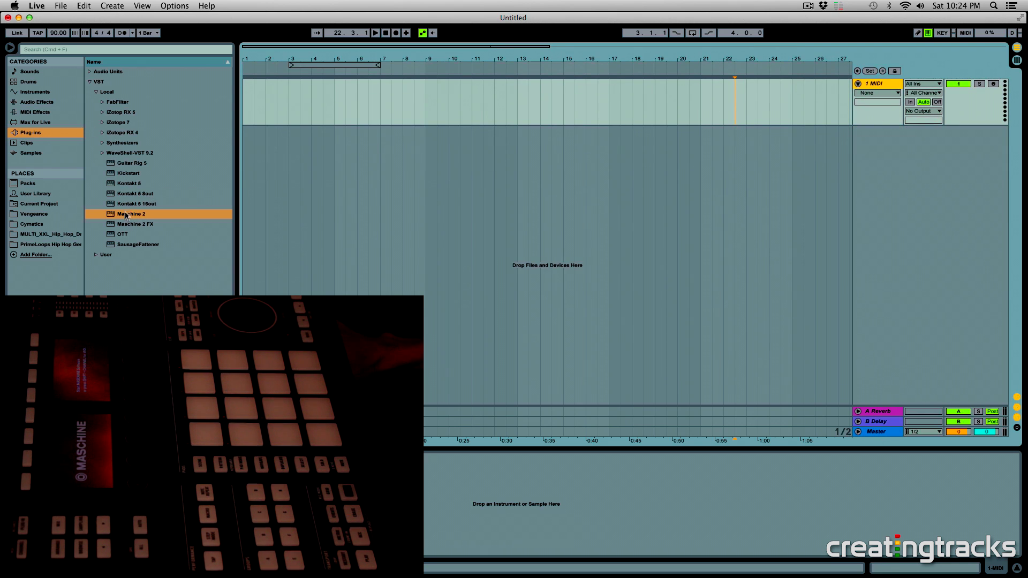
Step: Load the Maschine 2 VST plug-in onto the MIDI track and move its window below the track lane
left_click_drag(126, 214, 287, 159)
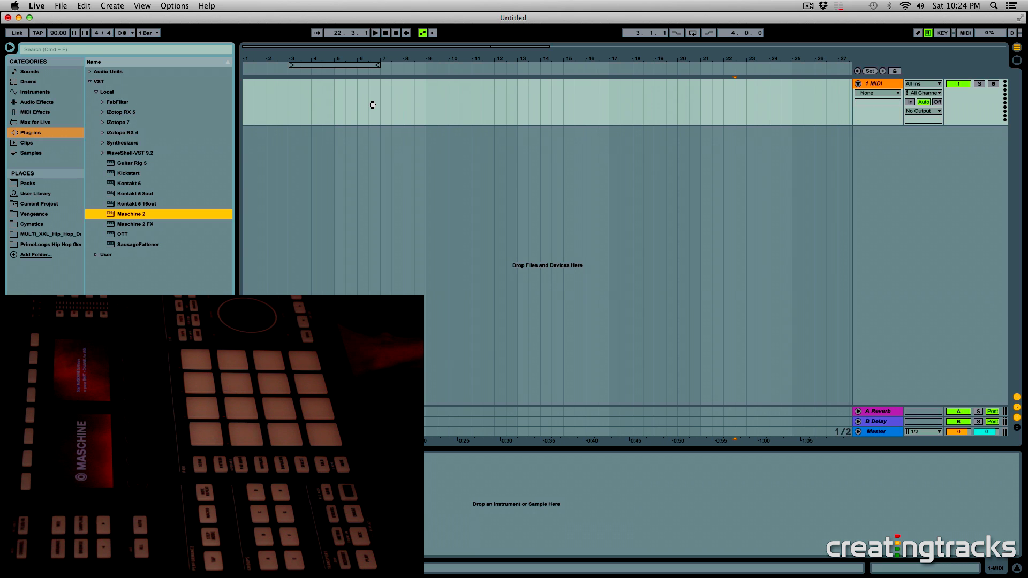
left_click_drag(365, 111, 364, 110)
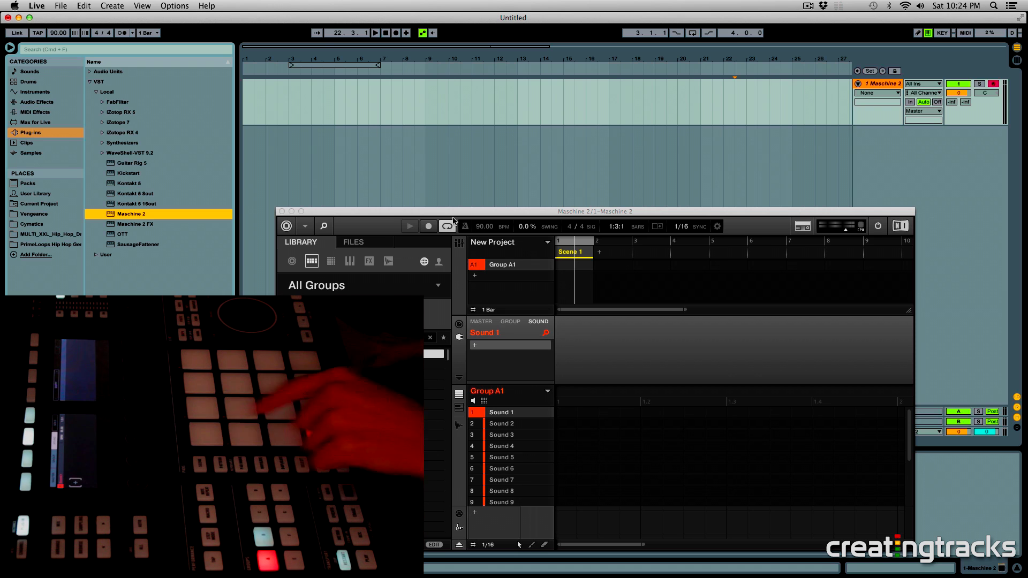
left_click_drag(453, 212, 396, 195)
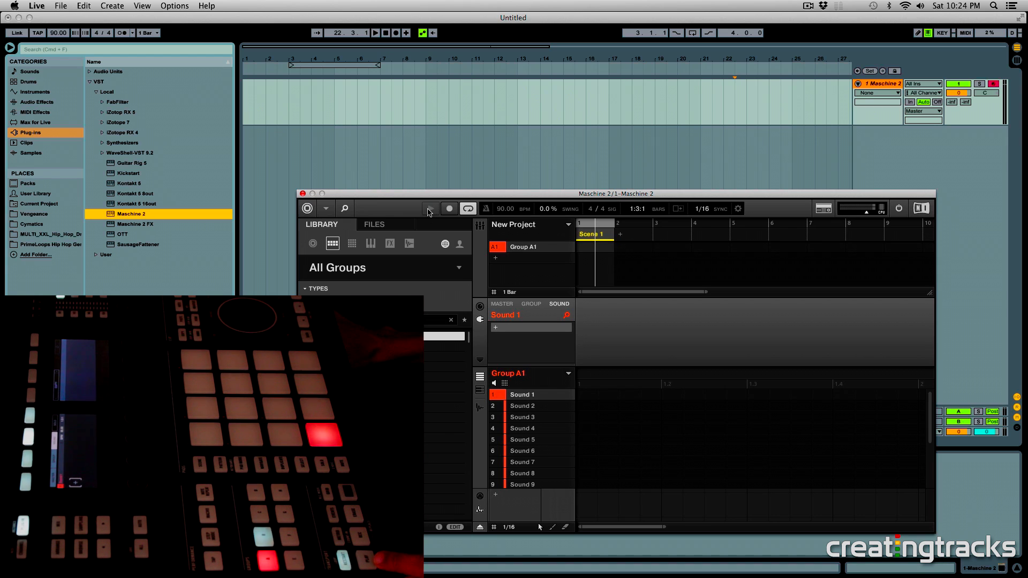
left_click_drag(429, 196, 387, 128)
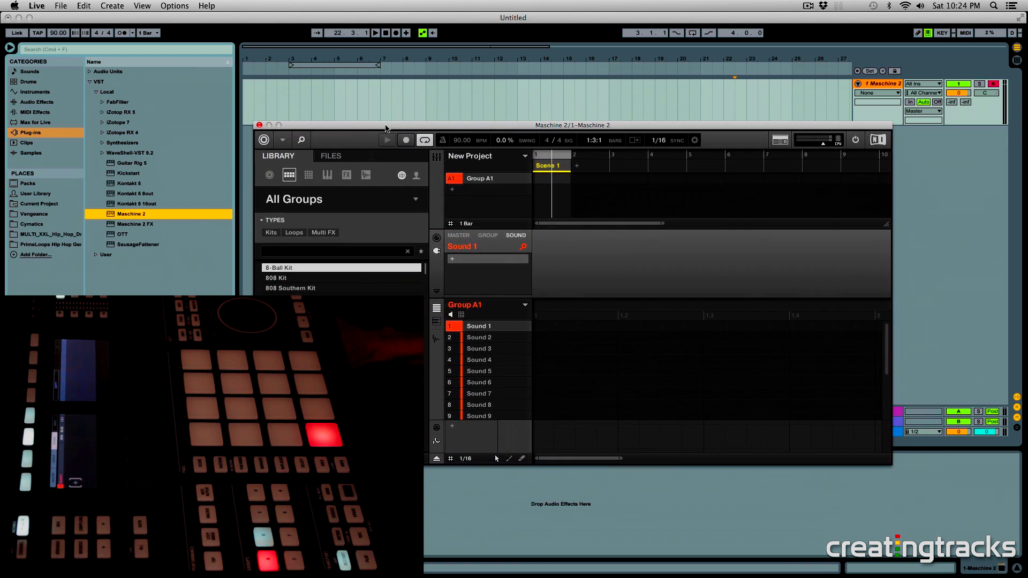
left_click(869, 87)
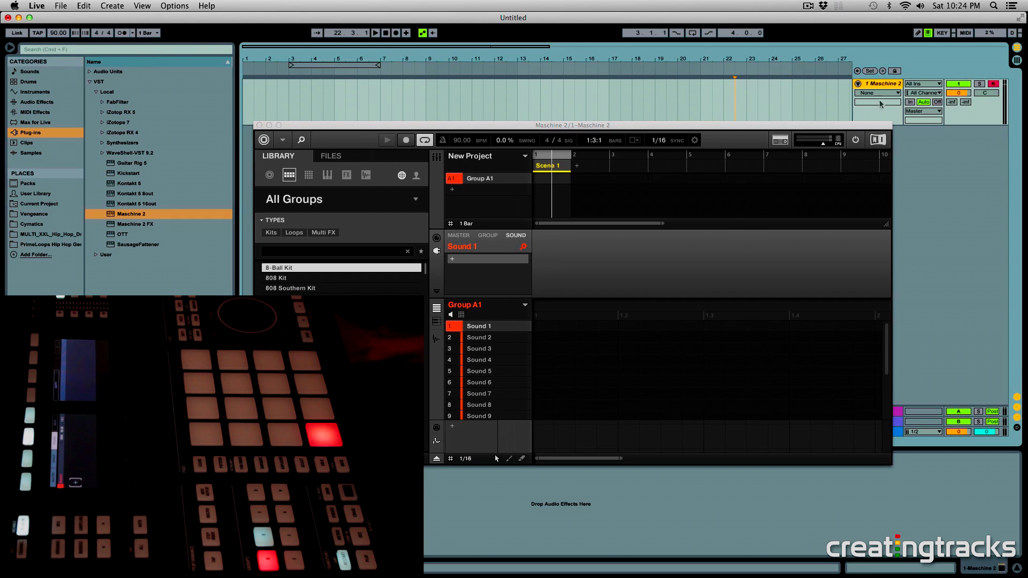
left_click_drag(834, 128, 951, 135)
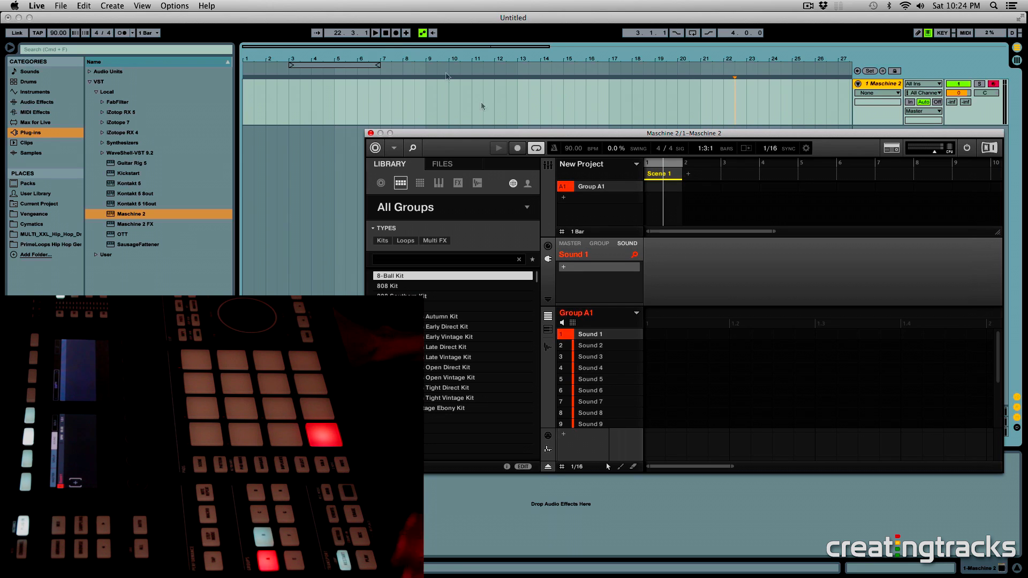
Step: Play the empty arrangement from bar 1 and stop it to check that Maschine's transport follows
left_click_drag(244, 109, 268, 107)
left_click(245, 107)
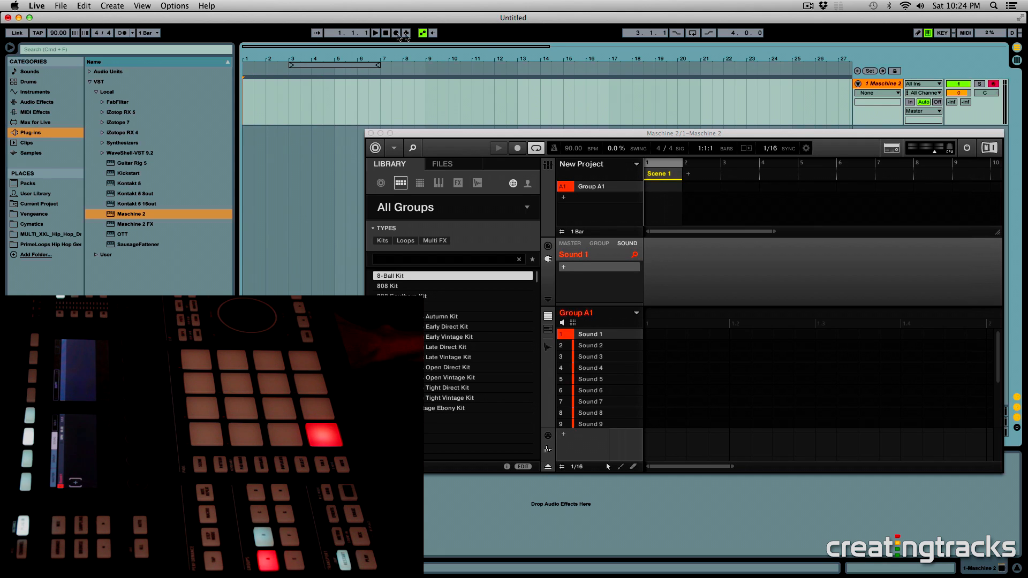
key("space")
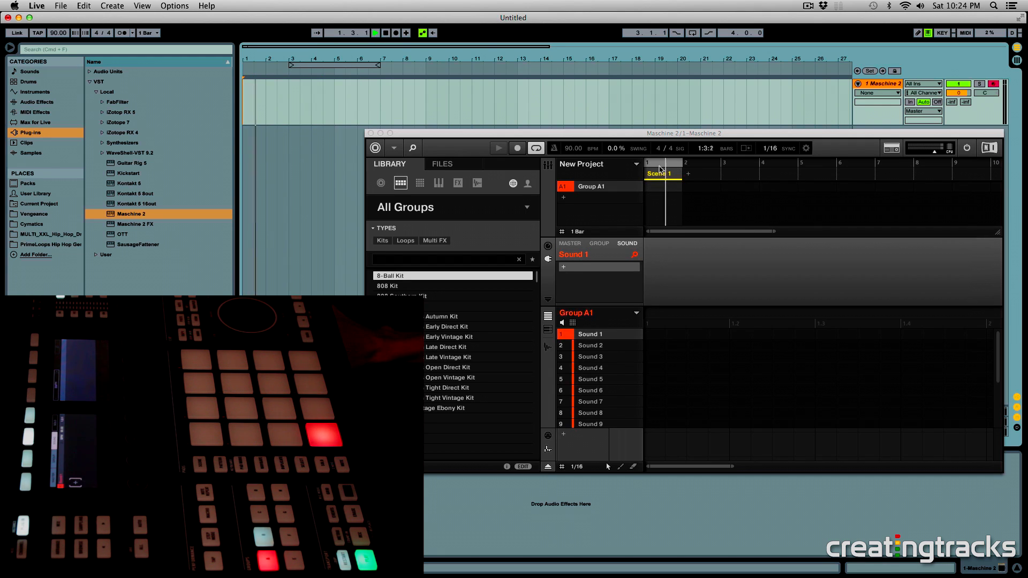
key("space")
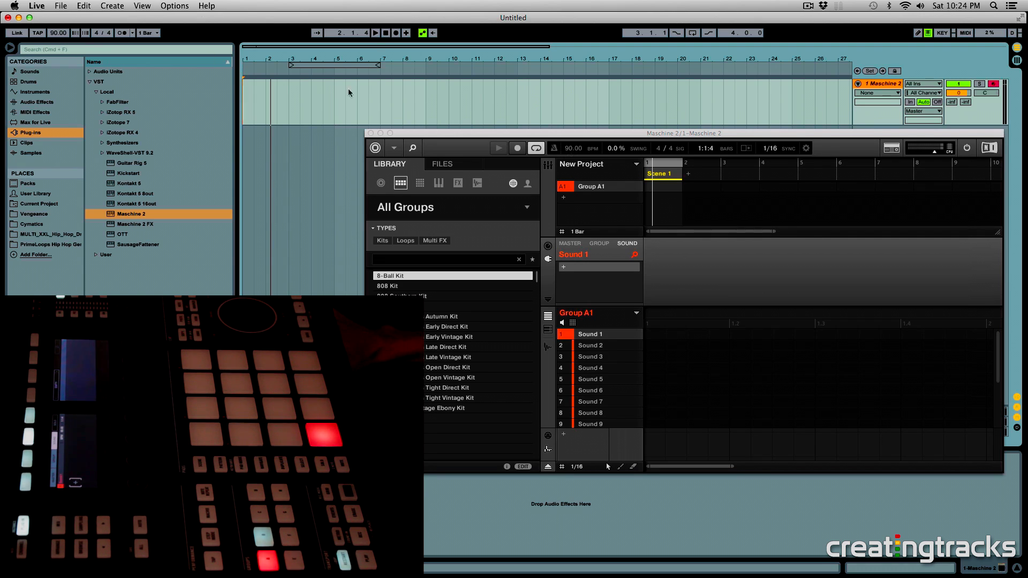
Step: Set the Live set's tempo to 120 BPM
left_click_drag(53, 34, 53, 30)
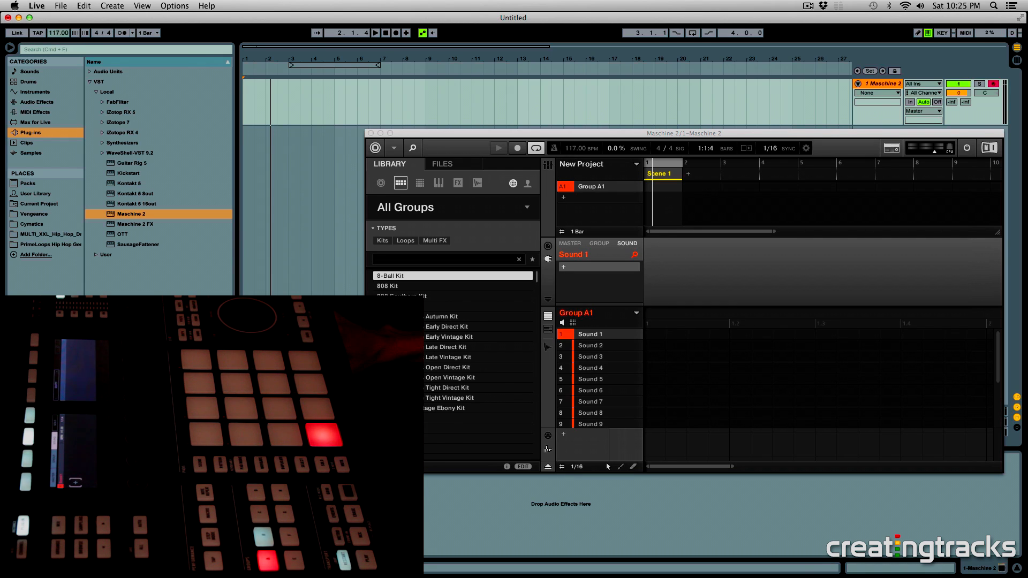
left_click_drag(58, 35, 58, 35)
Step: Move the Maschine window toward the middle of the arrangement and set its view size to Small
left_click_drag(577, 133, 476, 140)
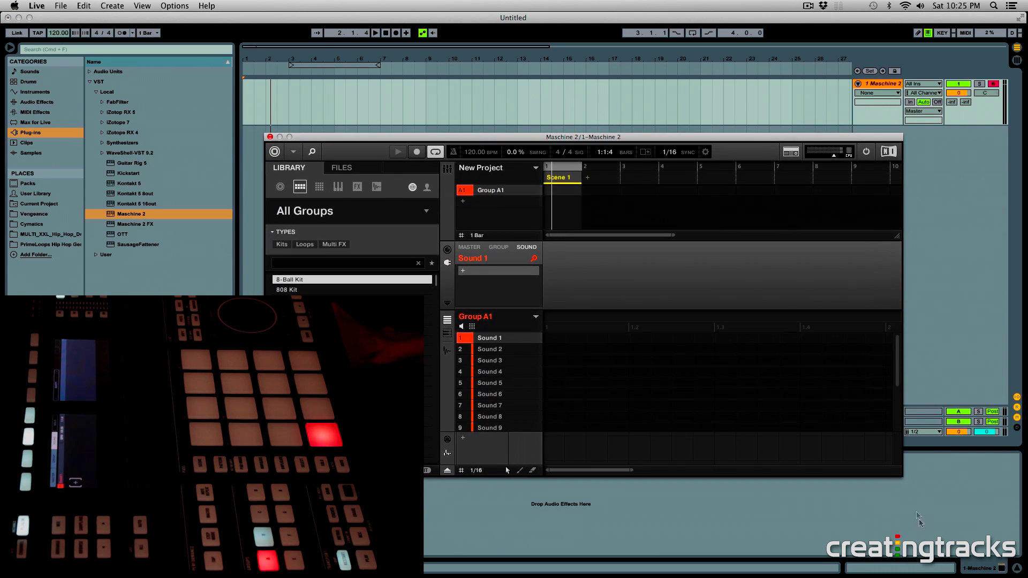
left_click_drag(897, 191, 840, 226)
left_click(294, 154)
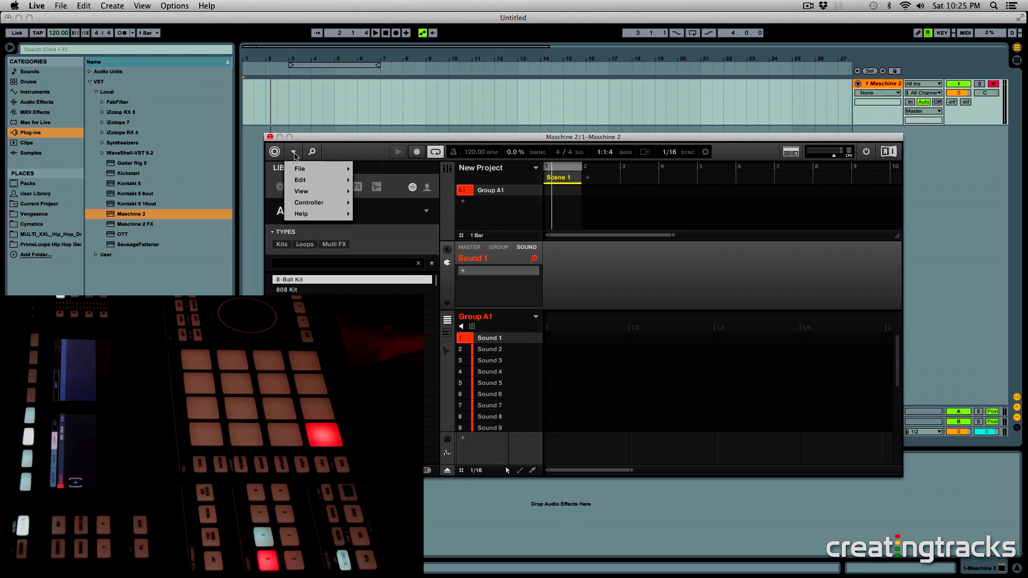
mouse_move(293, 171)
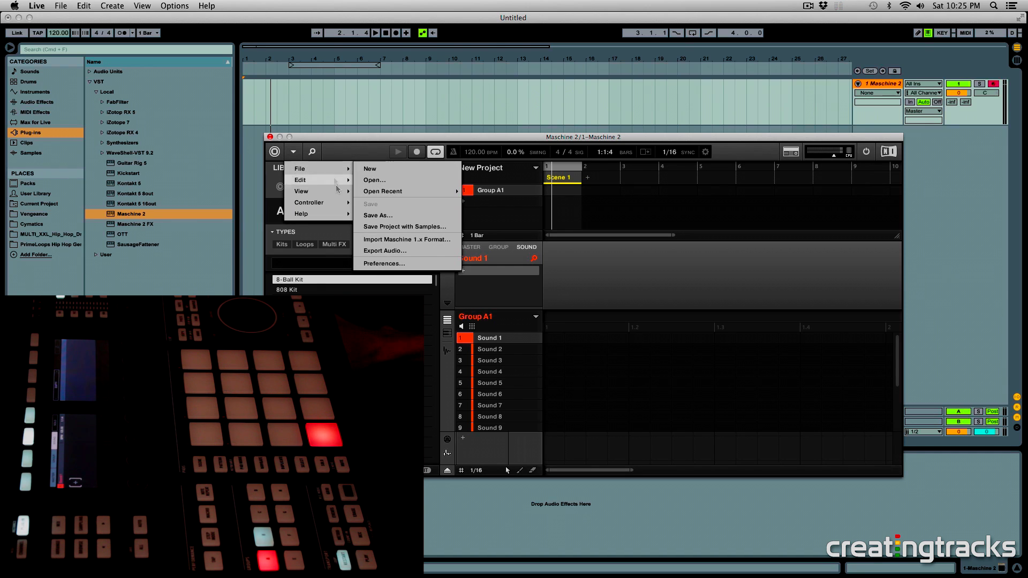
mouse_move(335, 193)
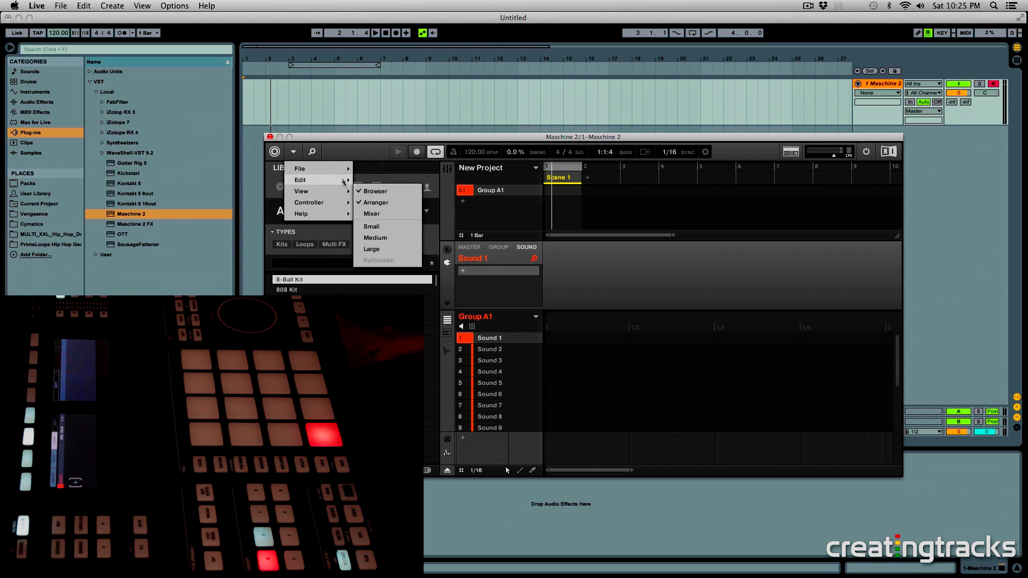
left_click(374, 227)
Step: Set the Maschine plug-in's view size to Medium
left_click(294, 152)
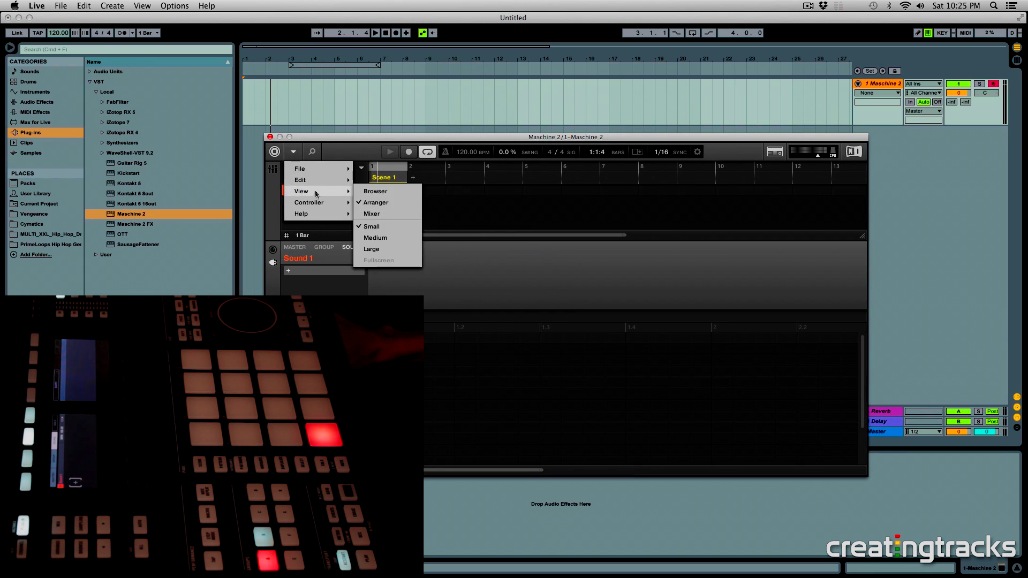
mouse_move(322, 191)
left_click(388, 237)
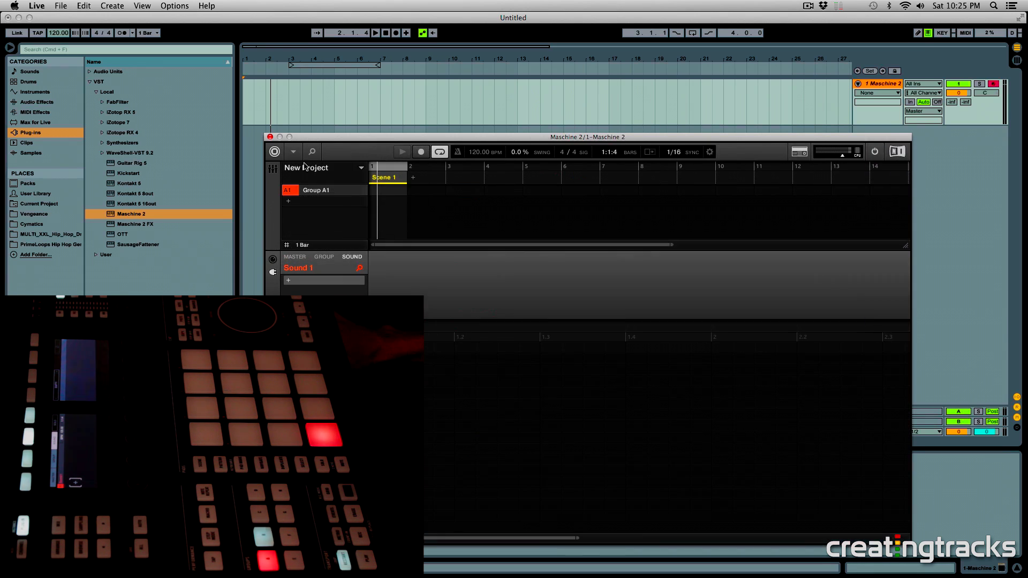
Step: Try the Large view size for Maschine, return to Medium, and reposition the window below the track lane
left_click(294, 152)
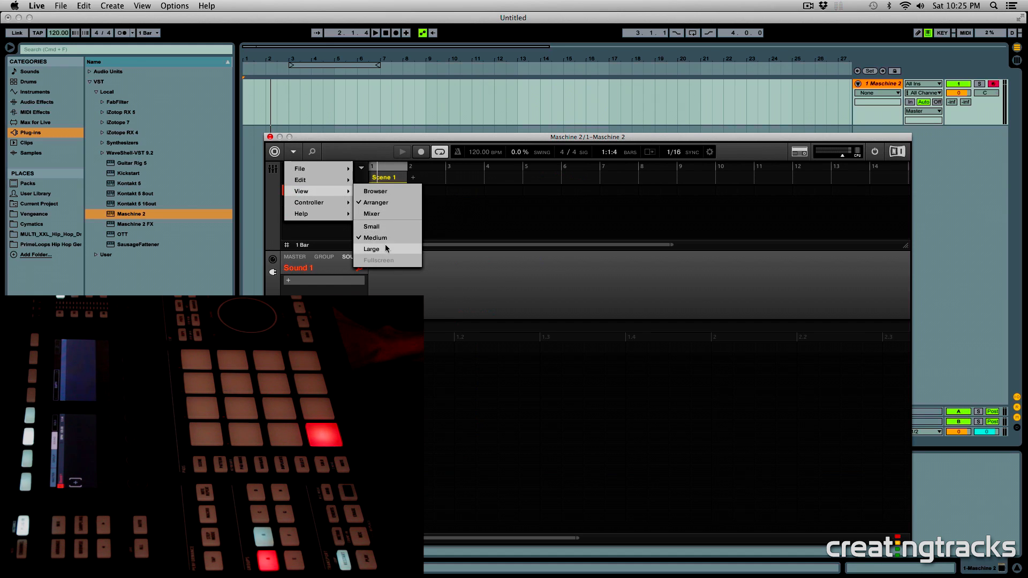
left_click(389, 249)
left_click_drag(525, 139, 462, 52)
left_click(314, 66)
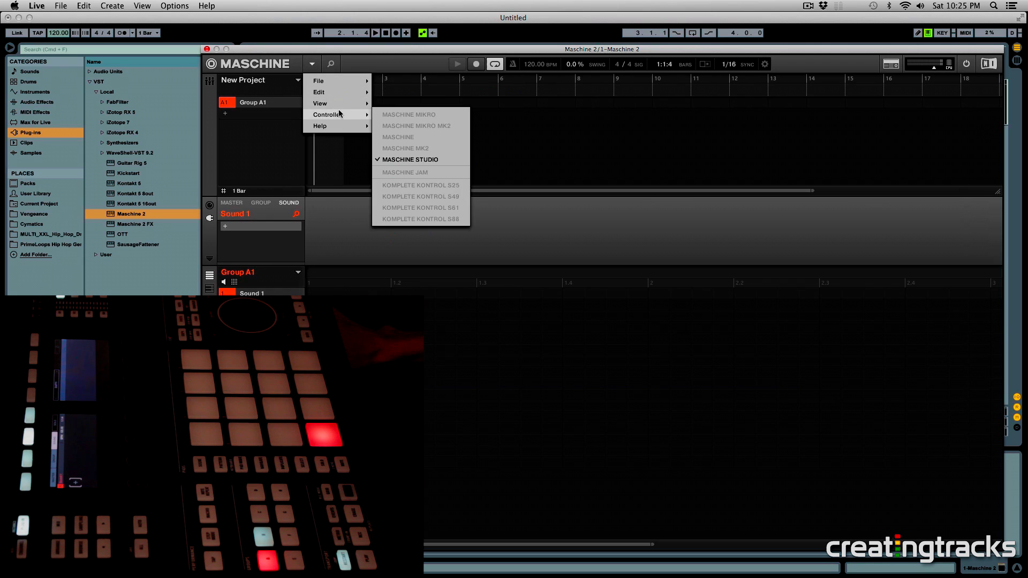
mouse_move(343, 106)
left_click(405, 151)
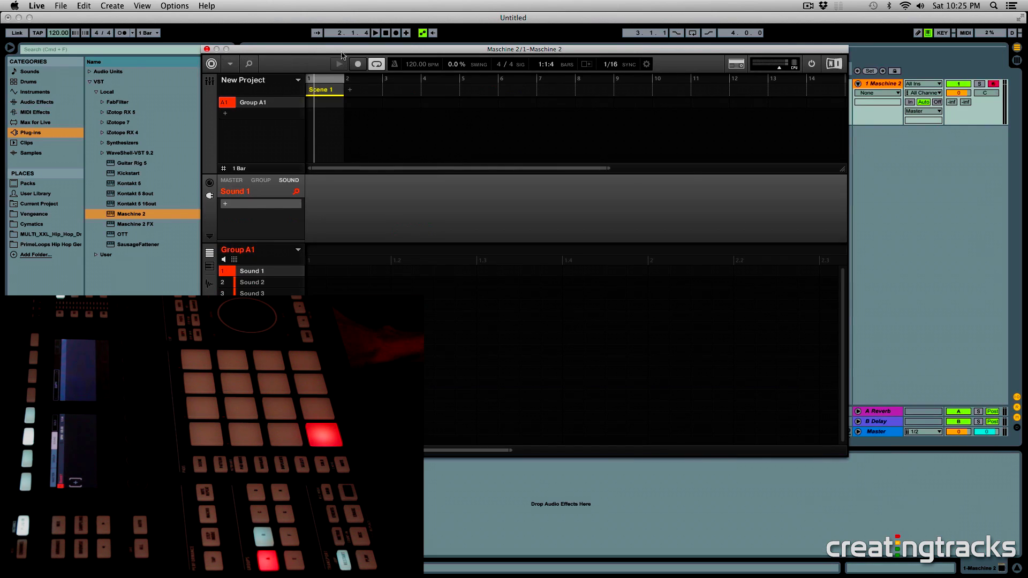
left_click_drag(342, 52, 399, 134)
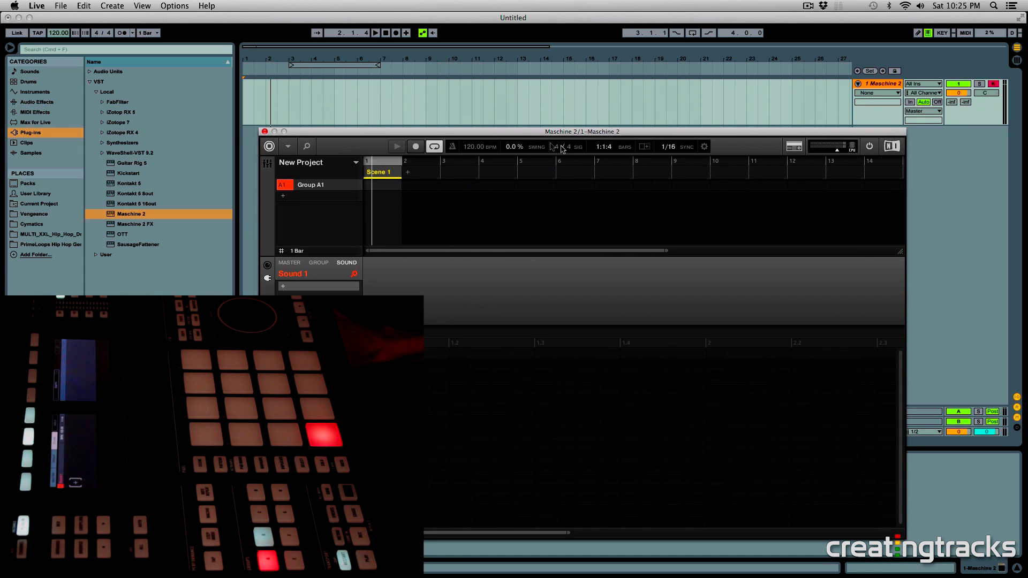
Step: Turn on Maschine's metronome and play the arrangement from bar 1 to hear its click
left_click(100, 35)
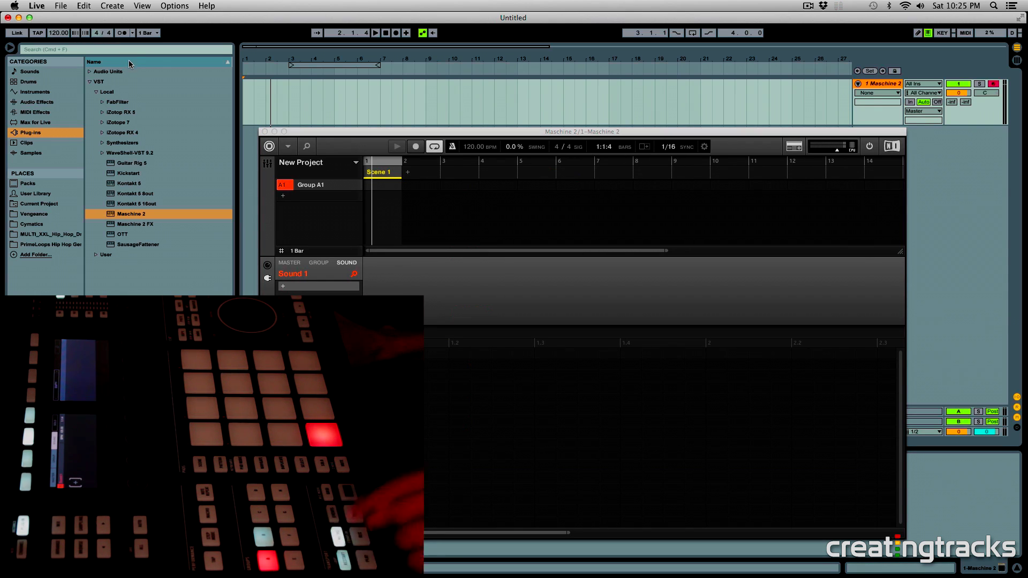
left_click(453, 148)
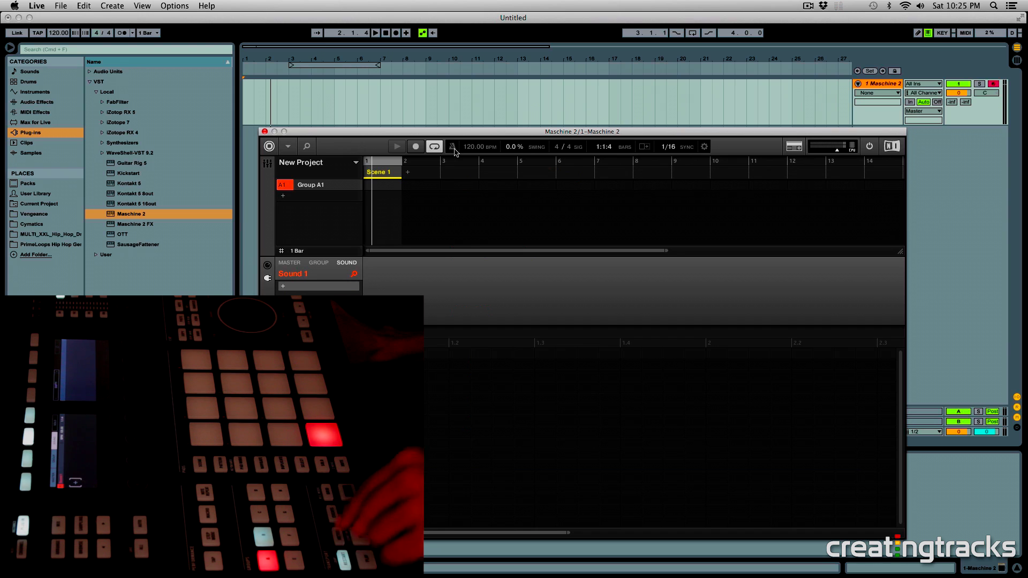
left_click(244, 105)
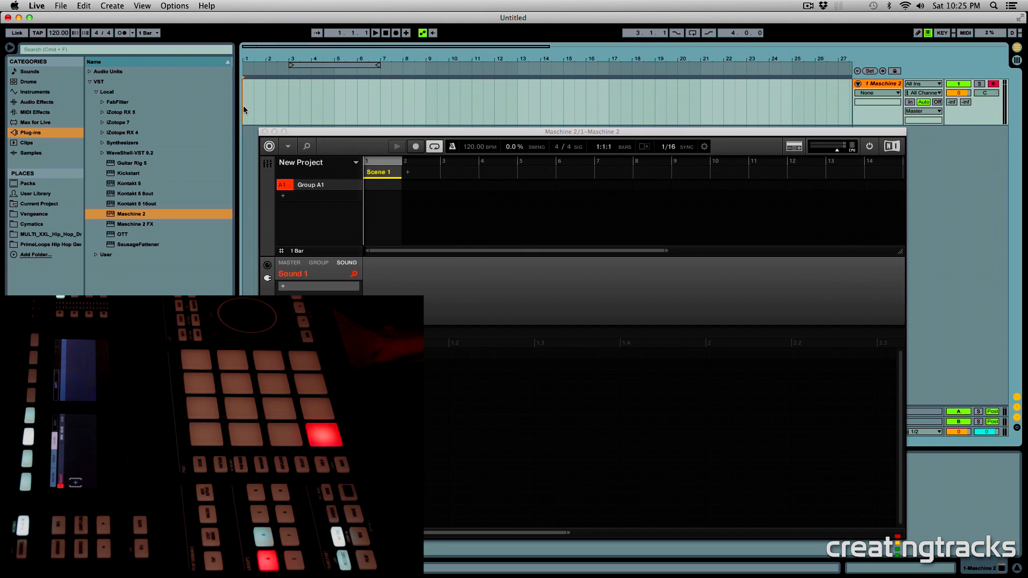
key("space")
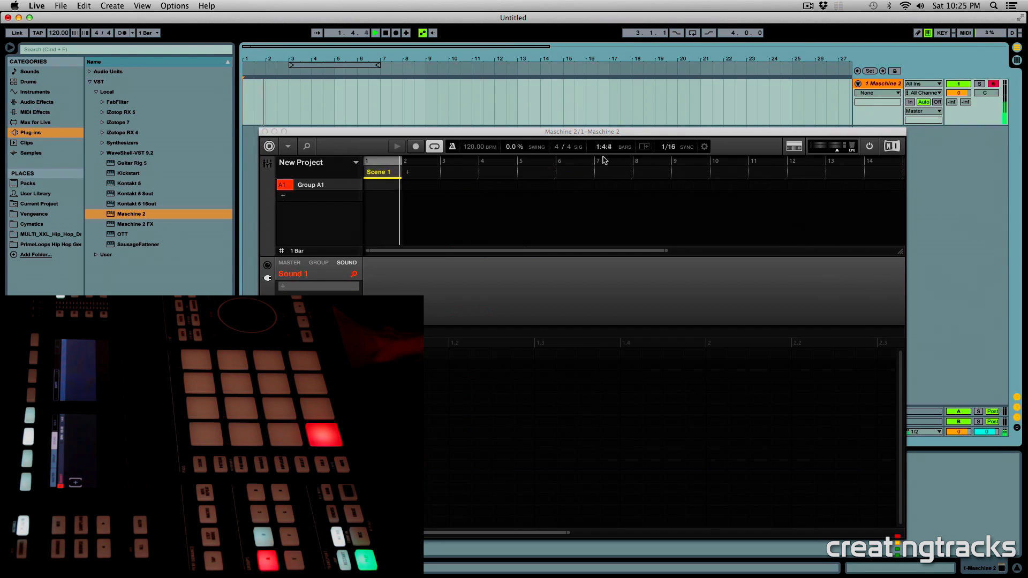
key("space")
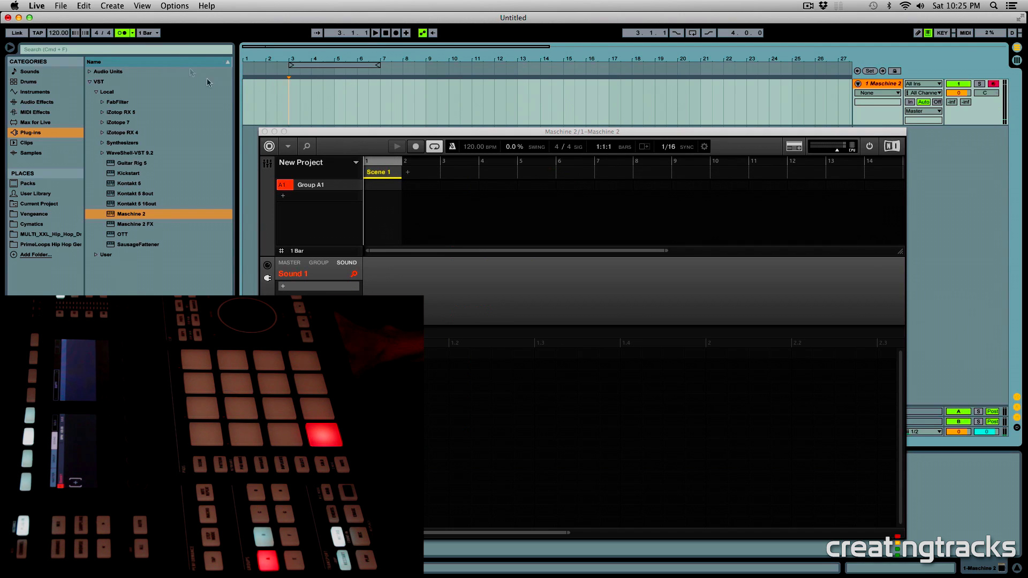
Step: Play from bar 1 with both metronomes running, and turn off Live's metronome
left_click(243, 105)
key("space")
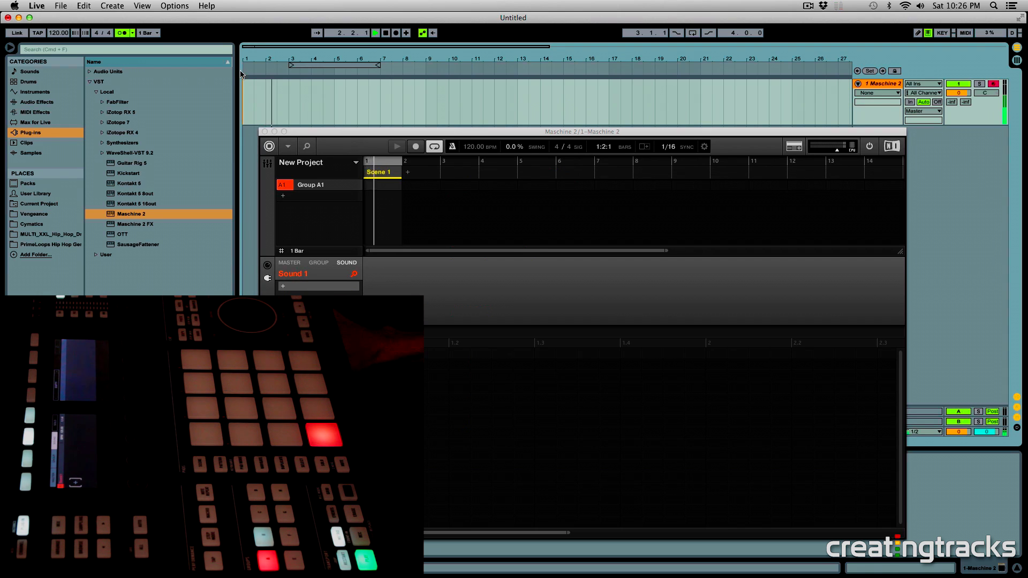
left_click(126, 34)
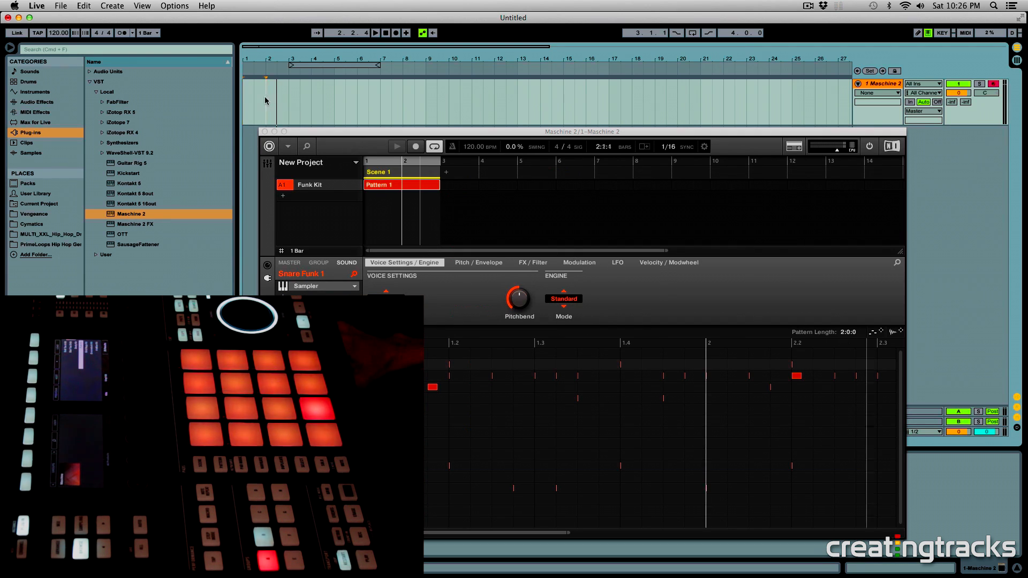
Step: Play the arrangement from several start positions to check that Maschine's Funk Kit pattern stays in sync with Live
key("space")
left_click(396, 282)
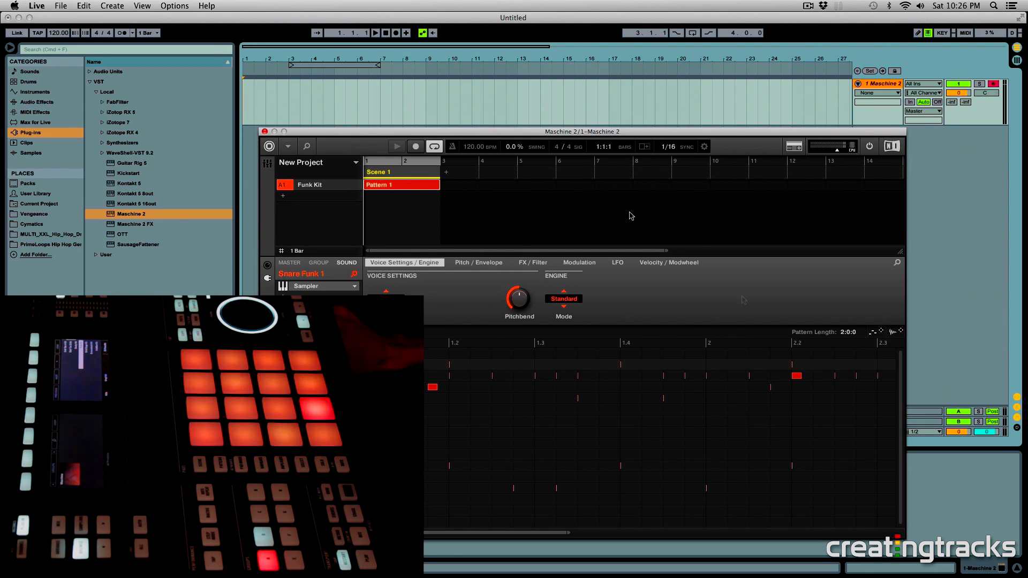
left_click(256, 90)
key("space")
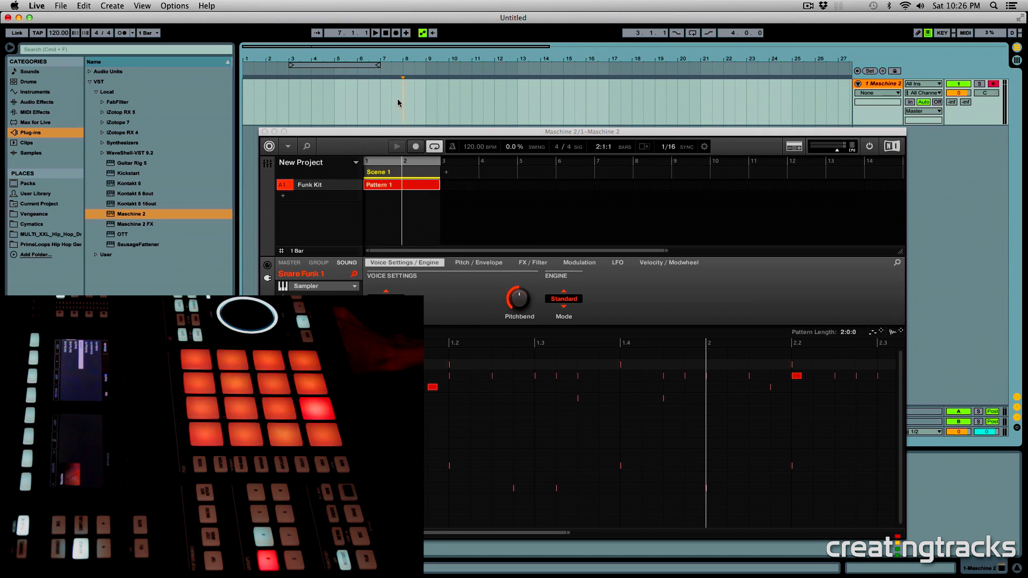
key("space")
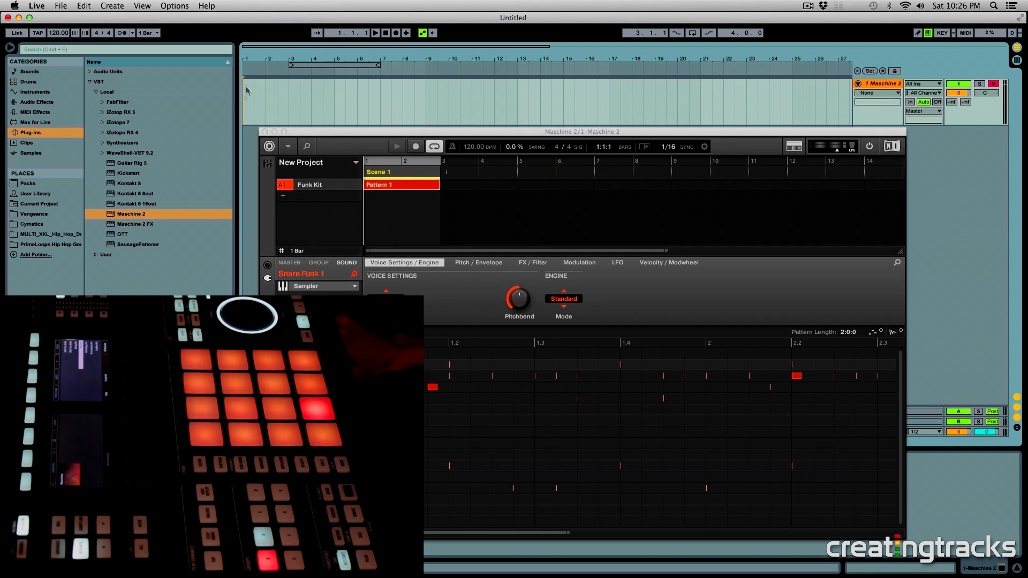
key("space")
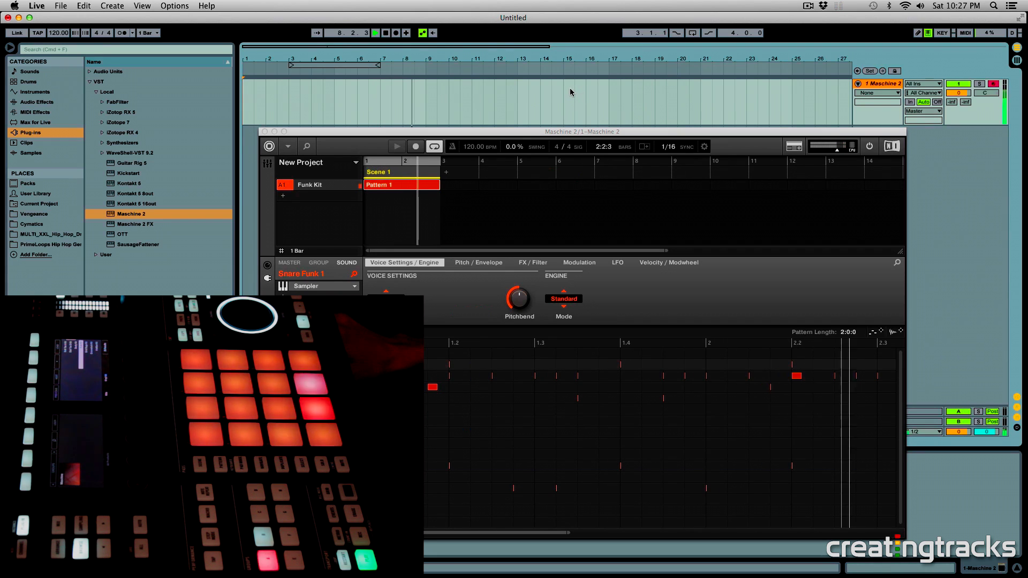
key("space")
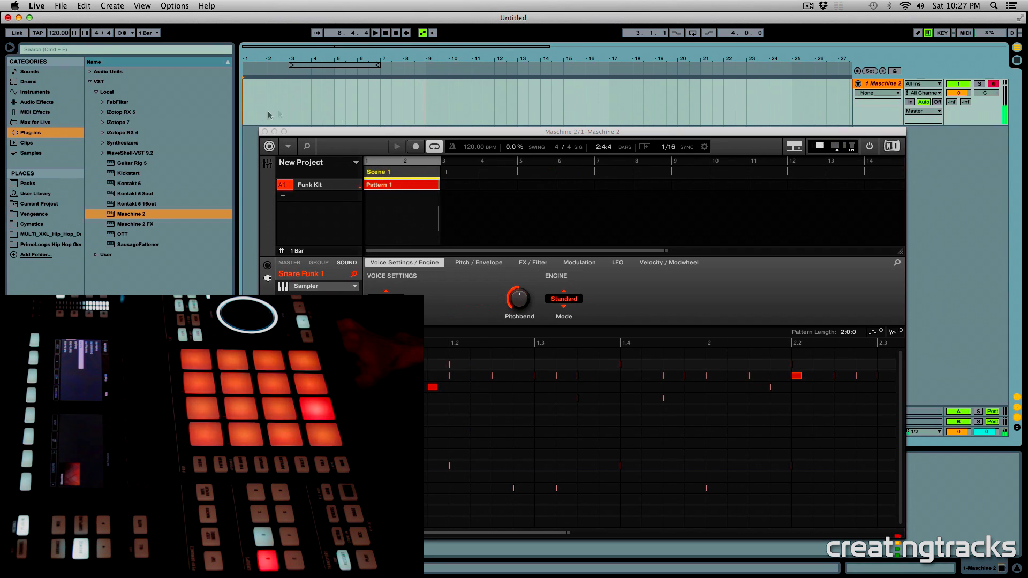
Step: Clear the time selection on Live's Maschine track and turn off looping in Maschine's transport
left_click_drag(246, 107, 437, 111)
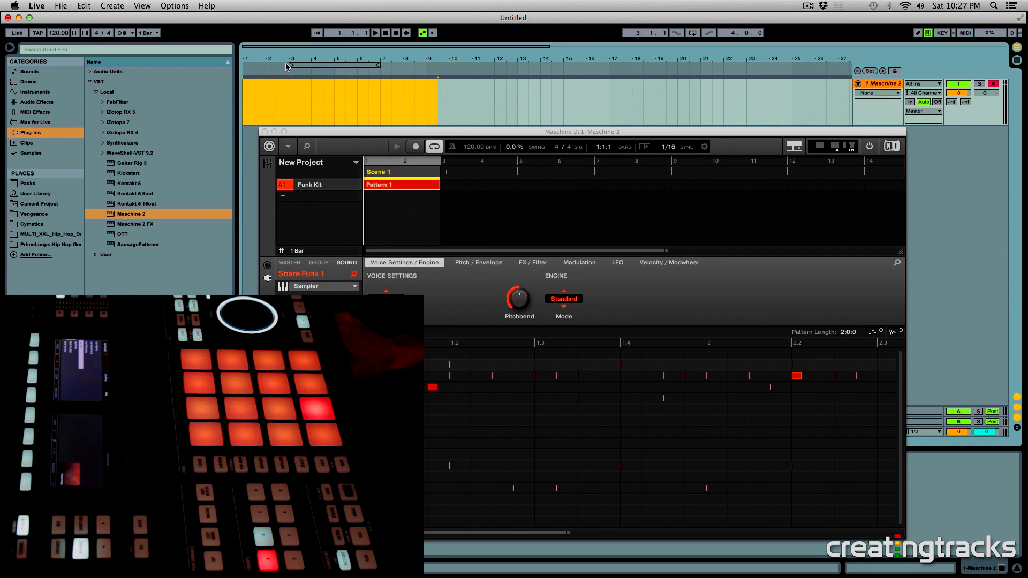
left_click(288, 86)
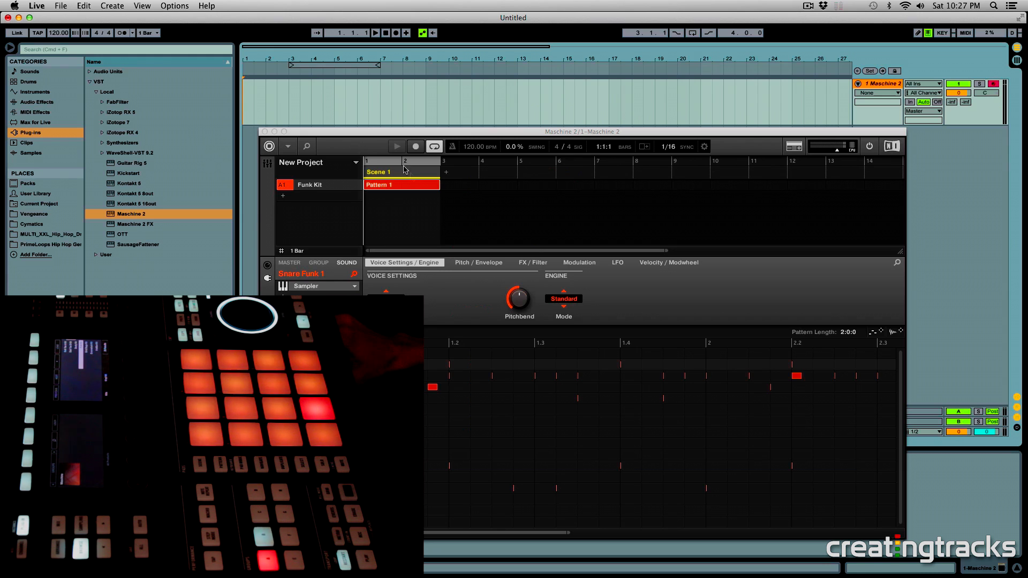
left_click(434, 148)
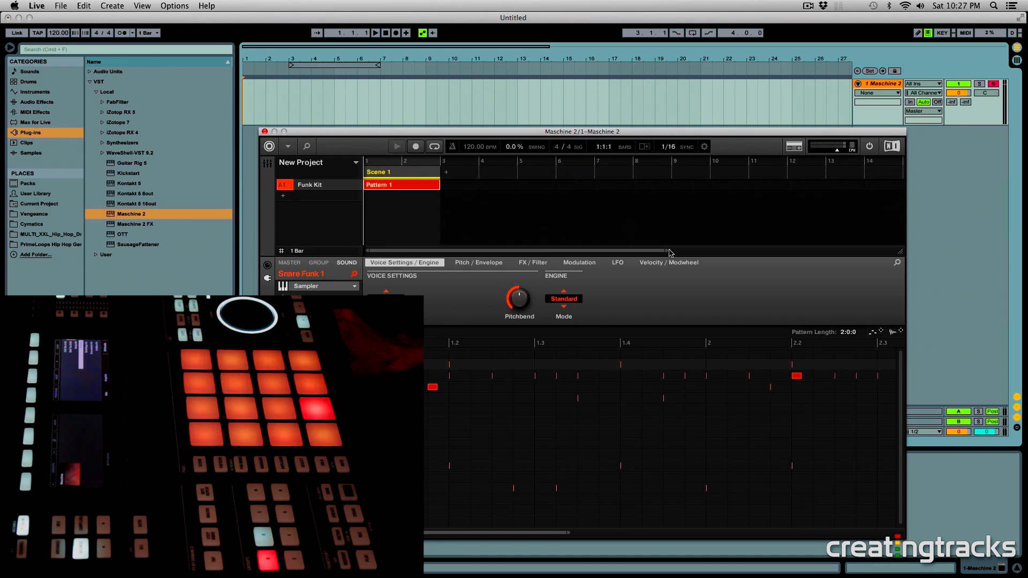
Step: Set Live's start position to bars 17, 9 and 4 to compare it with Maschine's playhead over a wider arrangement range
left_click_drag(670, 253, 891, 252)
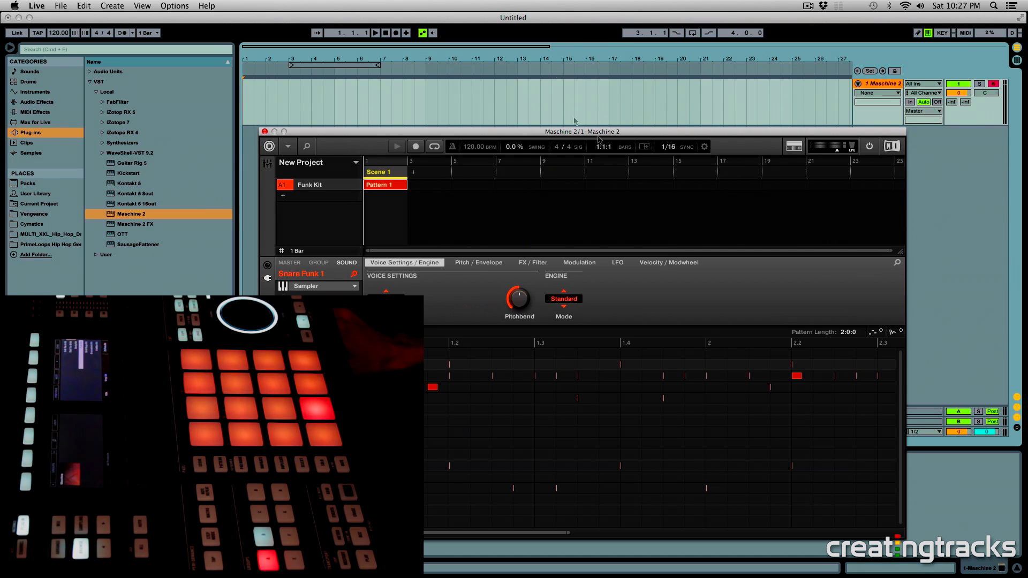
left_click_drag(387, 59, 386, 29)
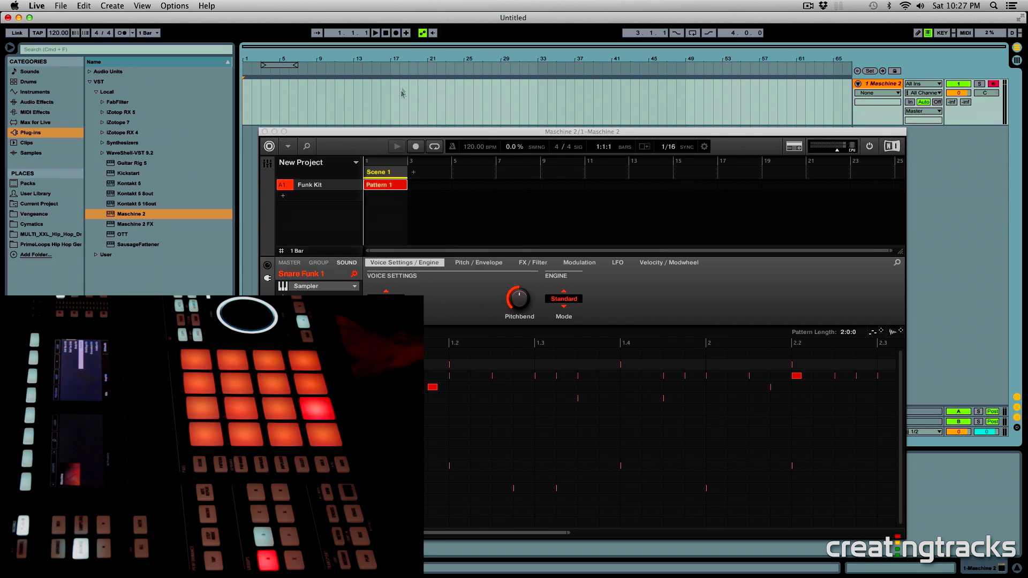
left_click(390, 104)
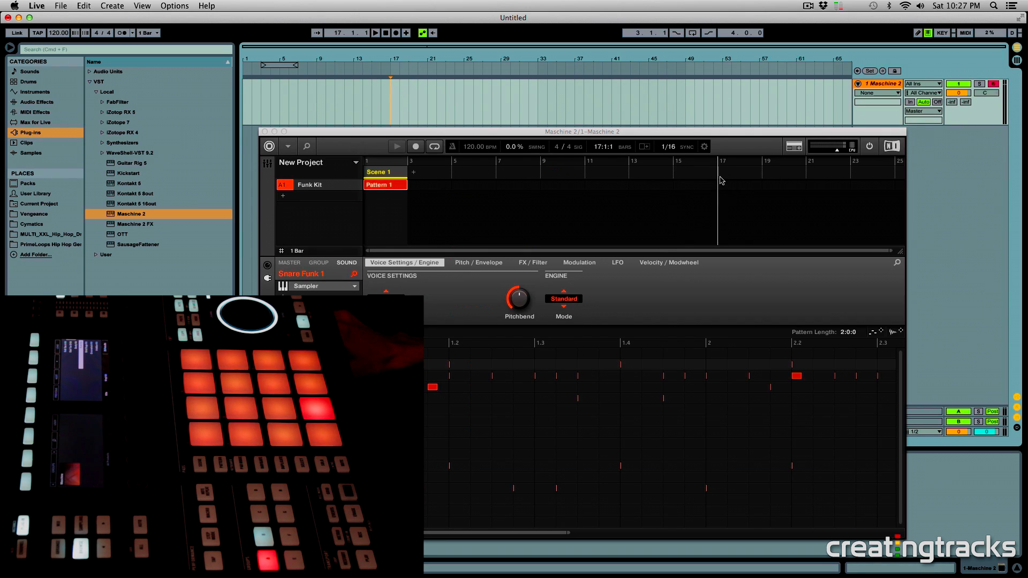
left_click(353, 96)
left_click(318, 102)
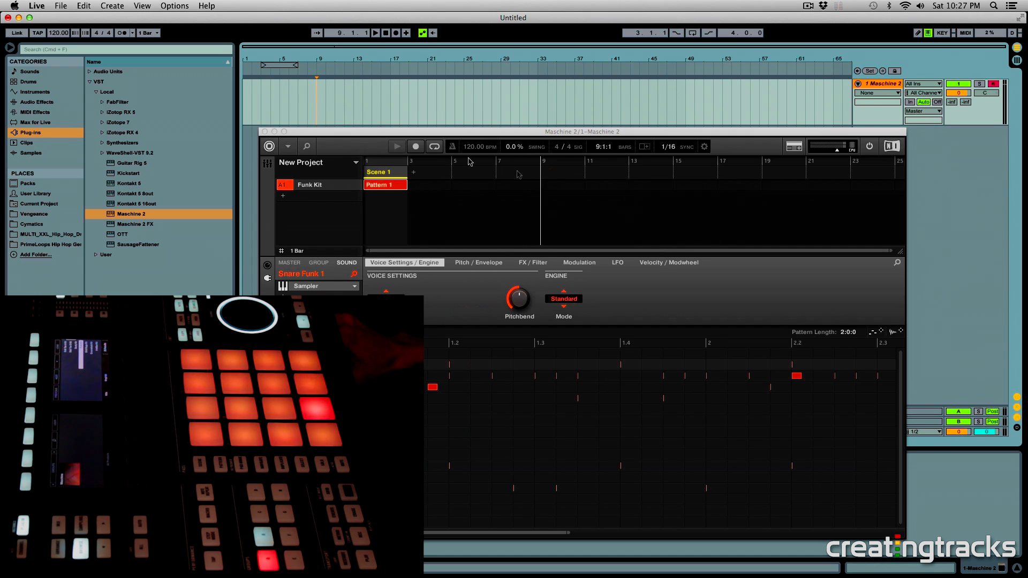
mouse_move(271, 105)
left_mouse_down()
mouse_move(469, 116)
mouse_move(276, 103)
mouse_move(327, 106)
mouse_move(284, 101)
left_mouse_up()
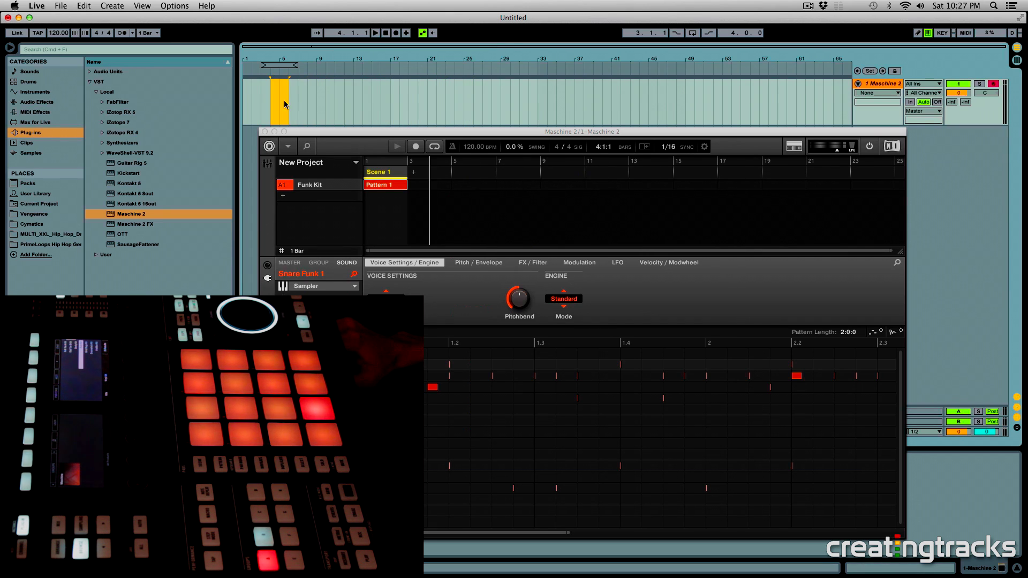
Step: Add Scene 2 in Maschine with a new Funk Kit pattern and set the pattern's length to 8:0:0
left_click(415, 171)
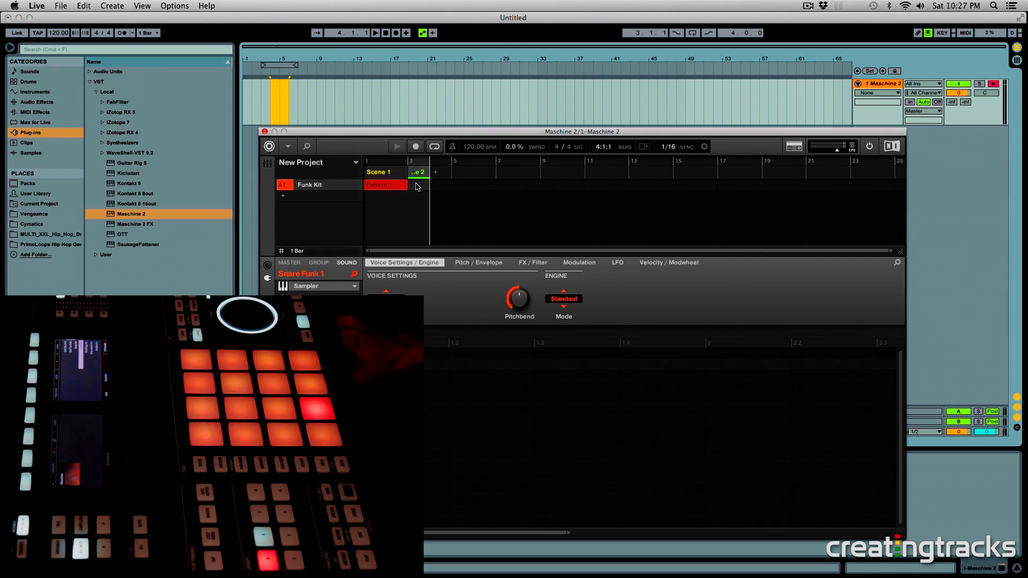
left_click(413, 186)
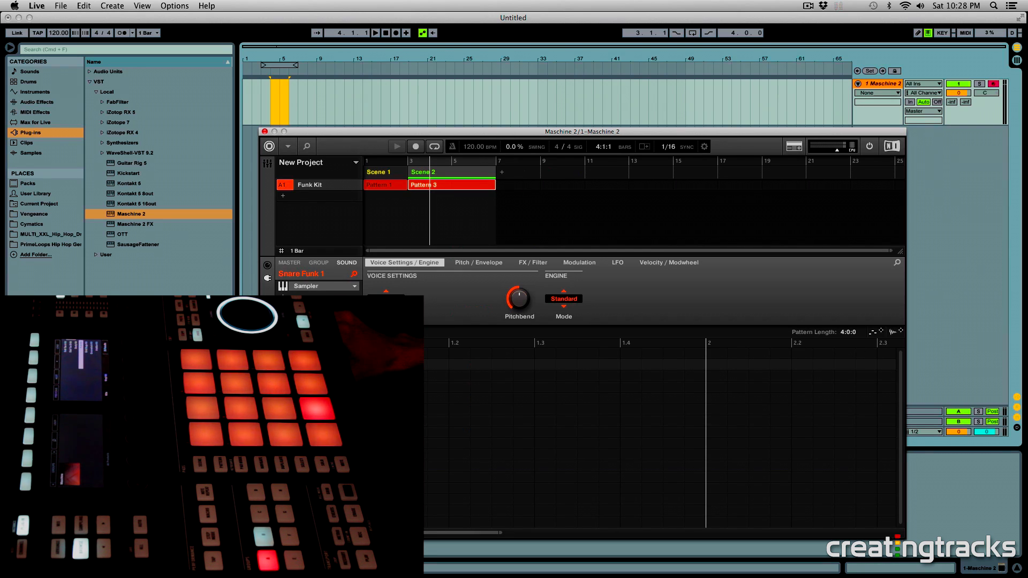
left_click_drag(848, 332, 848, 312)
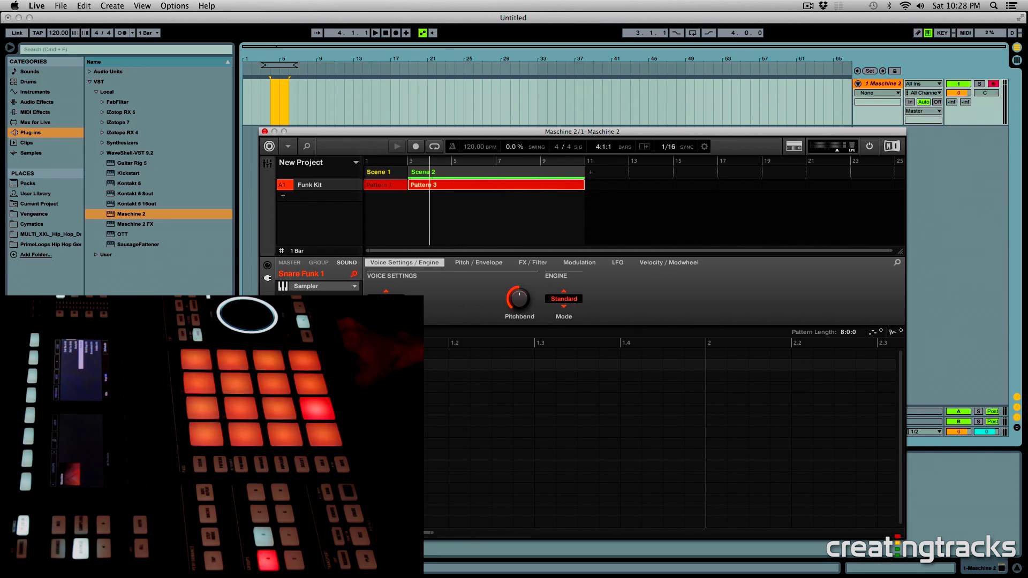
Step: Move Live's start position between bars 1, 3, 5 and 6 to check how Maschine's playhead follows across both scenes
left_click(246, 107)
key("space")
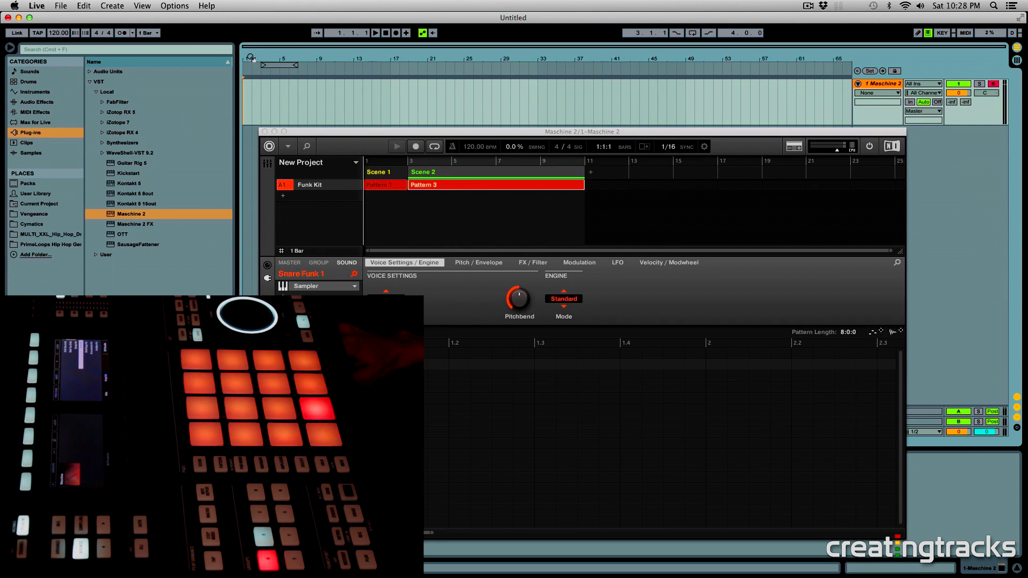
left_click_drag(250, 56, 272, 51)
left_click(273, 93)
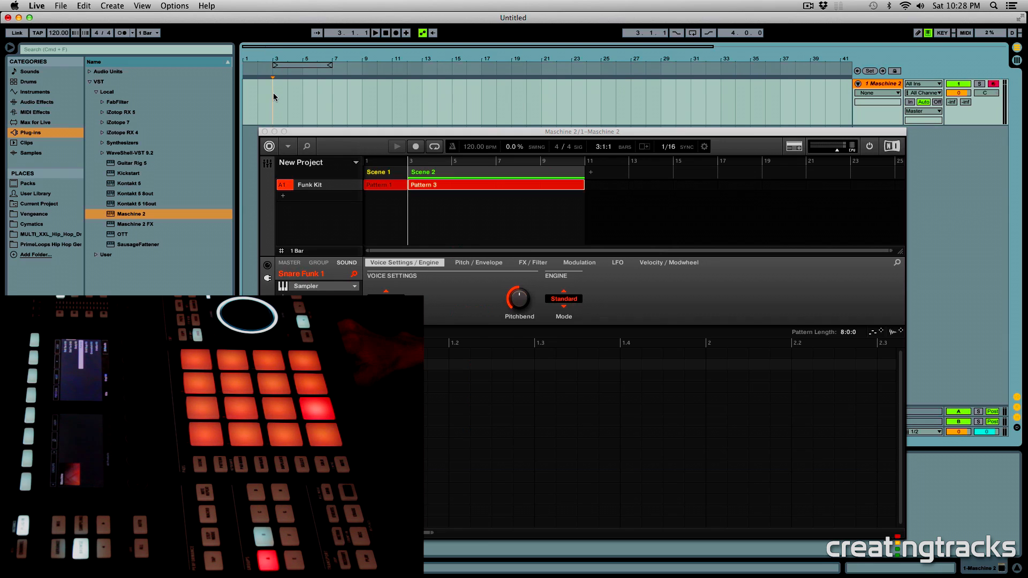
key("space")
left_click_drag(277, 112, 393, 114)
key("space")
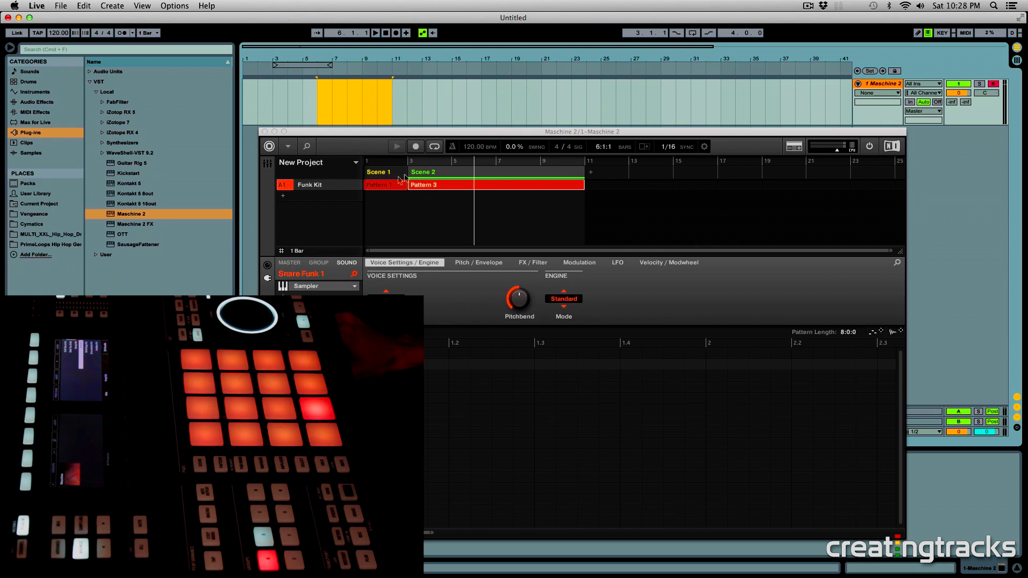
left_click(297, 100)
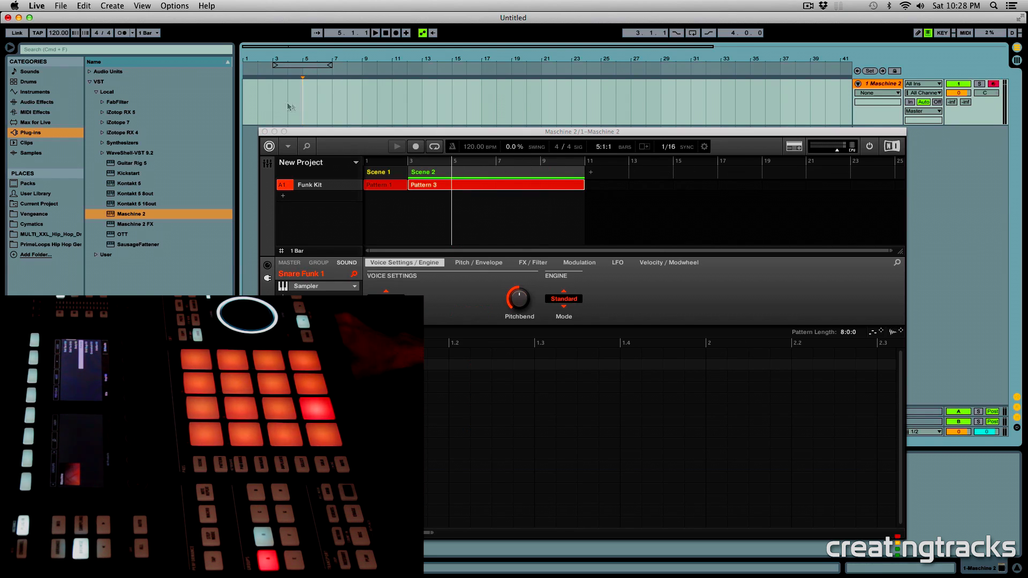
left_click(316, 104)
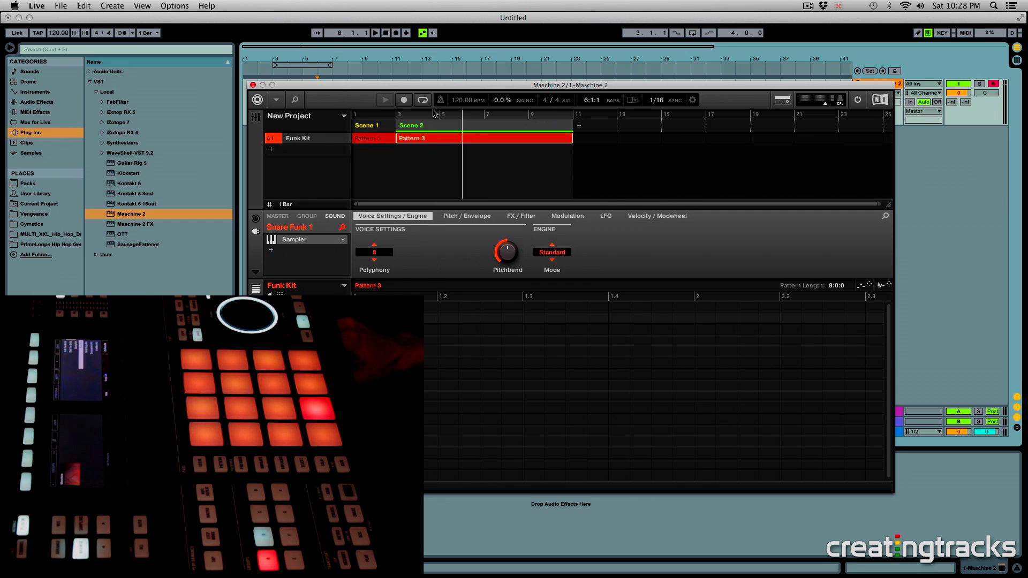
Step: Reposition the Maschine window below the track lane and insert an audio track under the Maschine track
left_click_drag(442, 84, 452, 195)
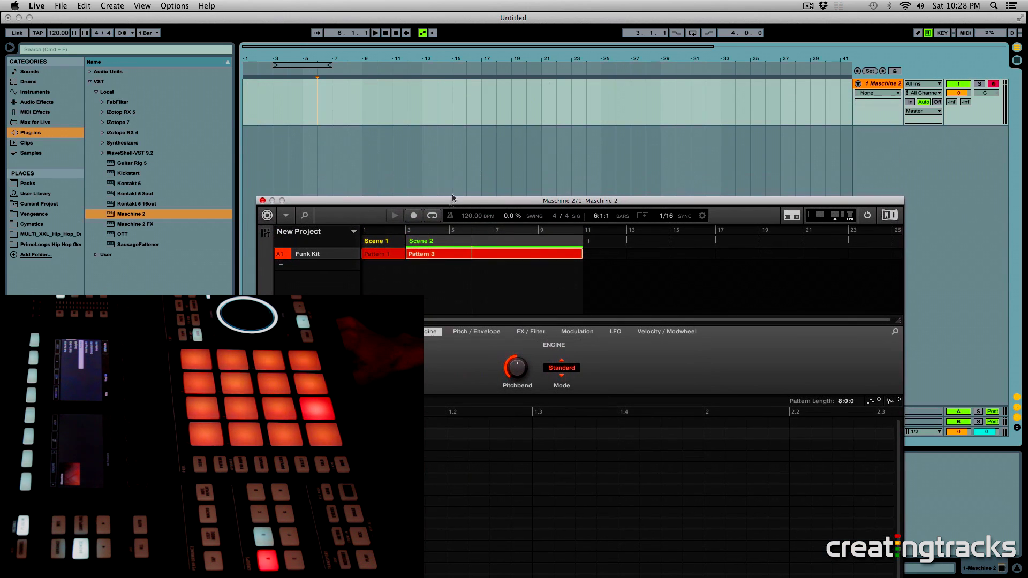
left_click(879, 84)
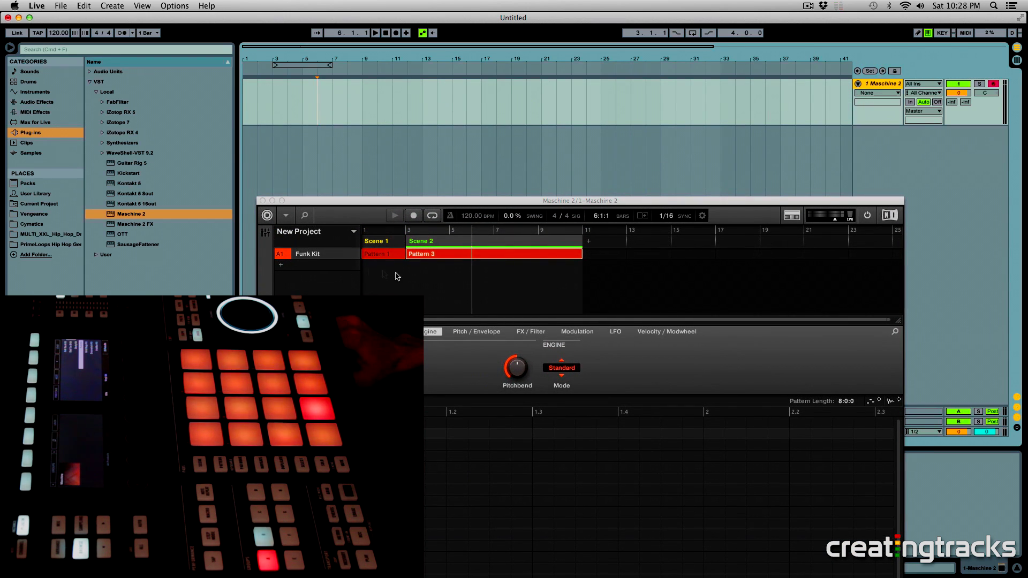
key("super+t")
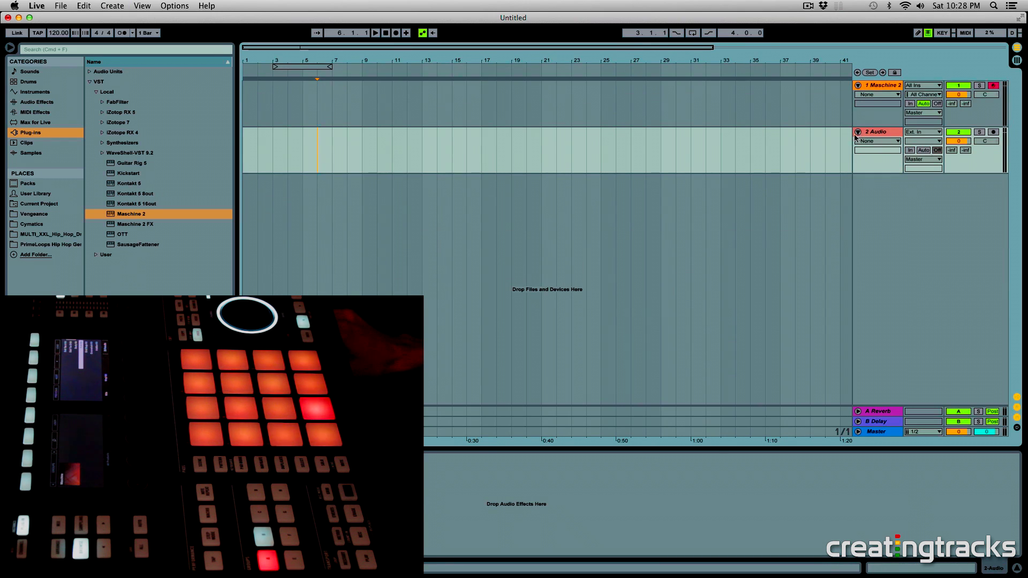
key("super+z")
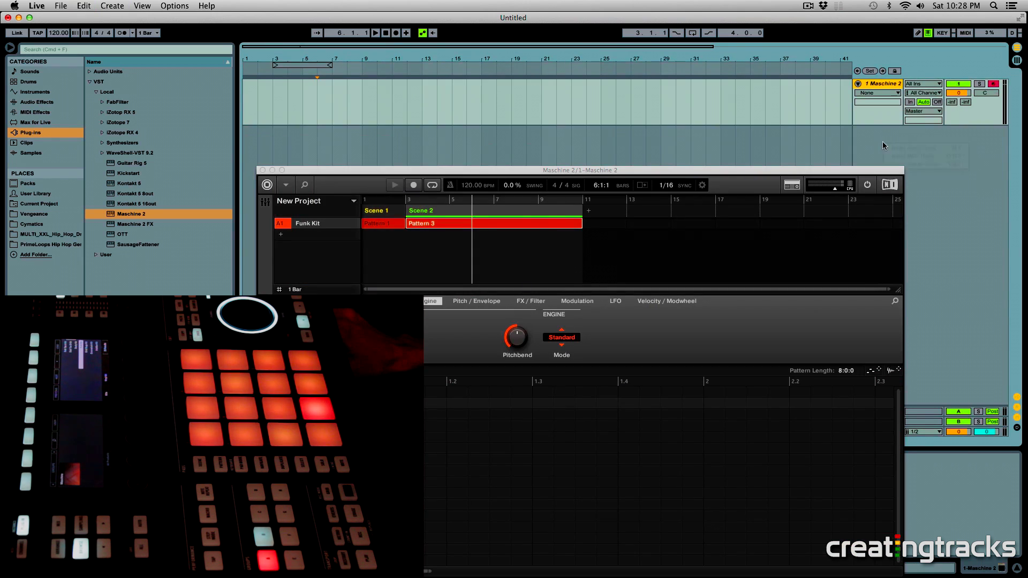
right_click(883, 141)
left_click(903, 148)
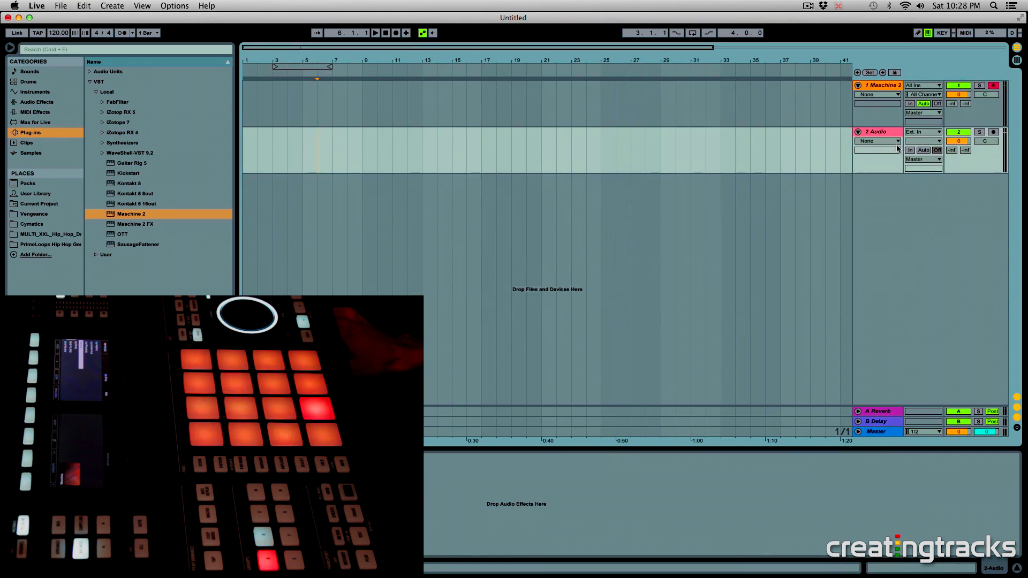
Step: Route the Maschine track's output to the 2-Audio track
left_click(910, 113)
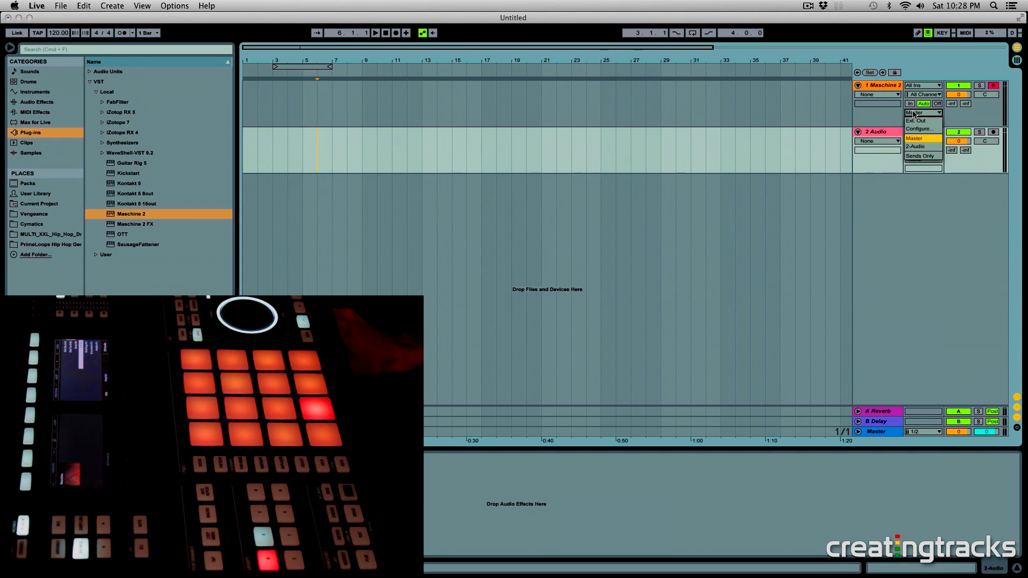
left_click(871, 105)
left_click(912, 113)
left_click(916, 146)
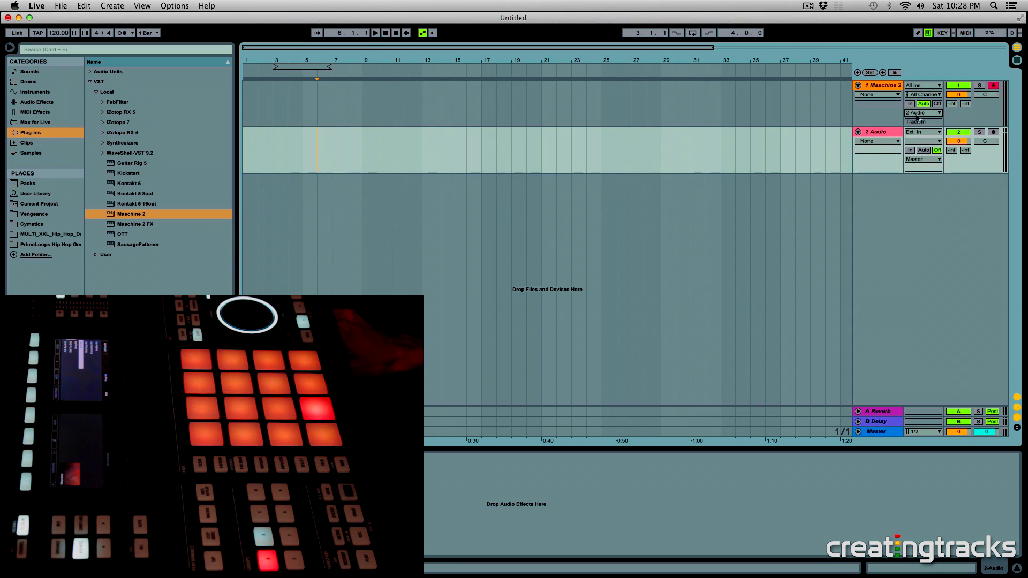
Step: Play from bar 9 and from bar 1 to check whether Maschine's signal reaches the 2-Audio track
left_click(361, 105)
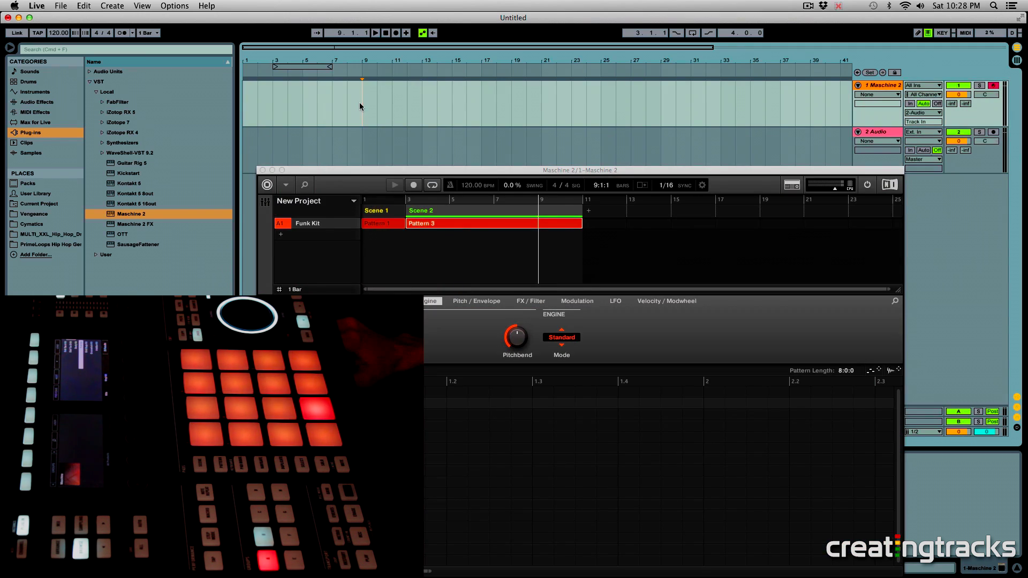
key("space")
key("space")
left_click(245, 116)
key("space")
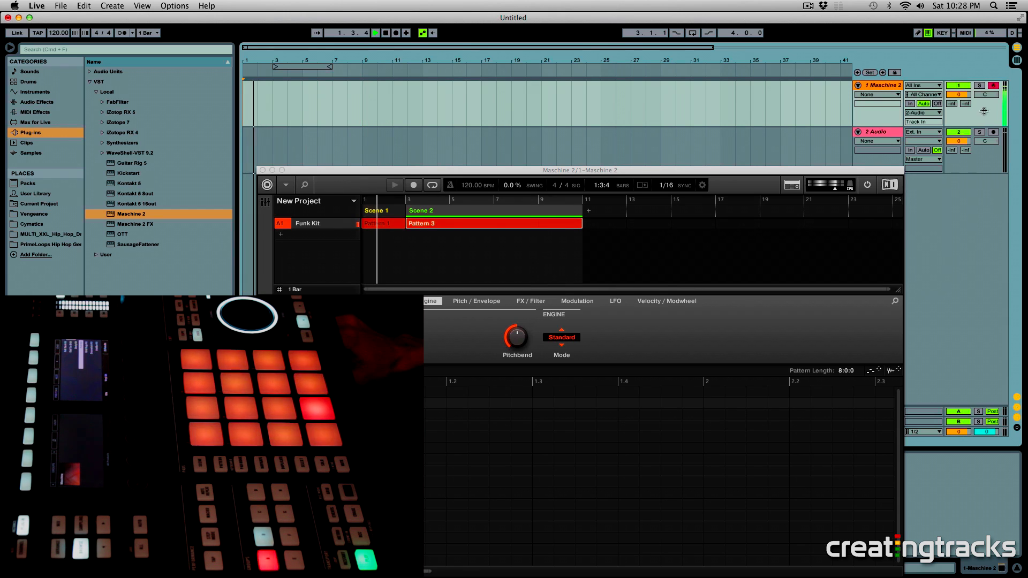
key("space")
left_click(881, 134)
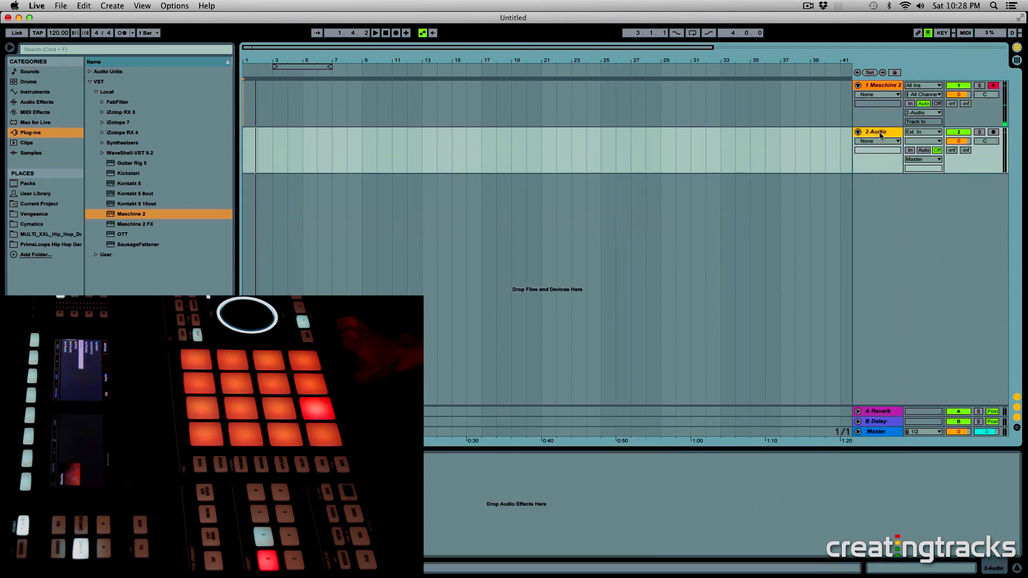
left_click(244, 107)
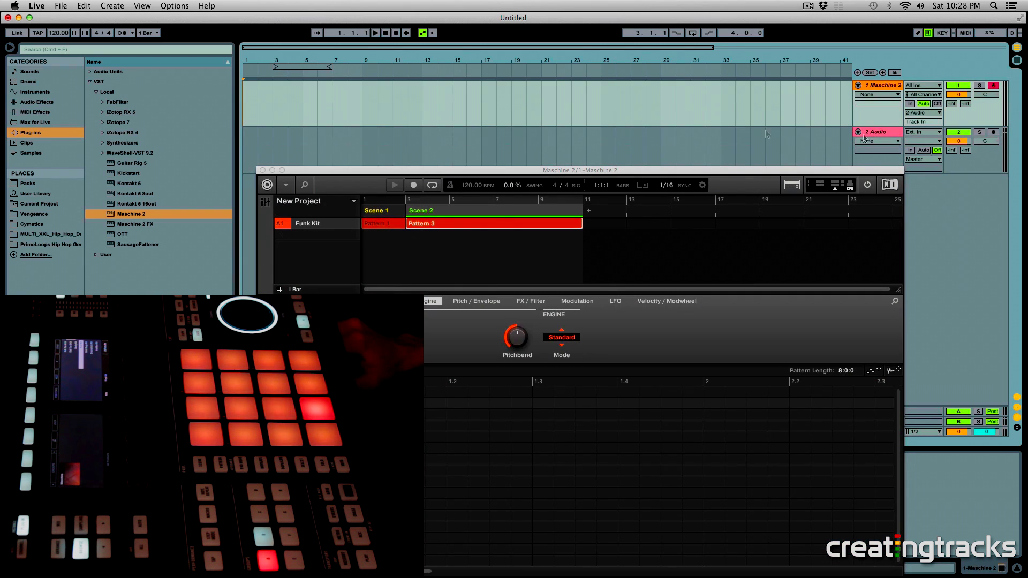
Step: Arm the 2-Audio track for recording, set its monitoring to Auto, and play from bar 1 to check its level
left_click(993, 133)
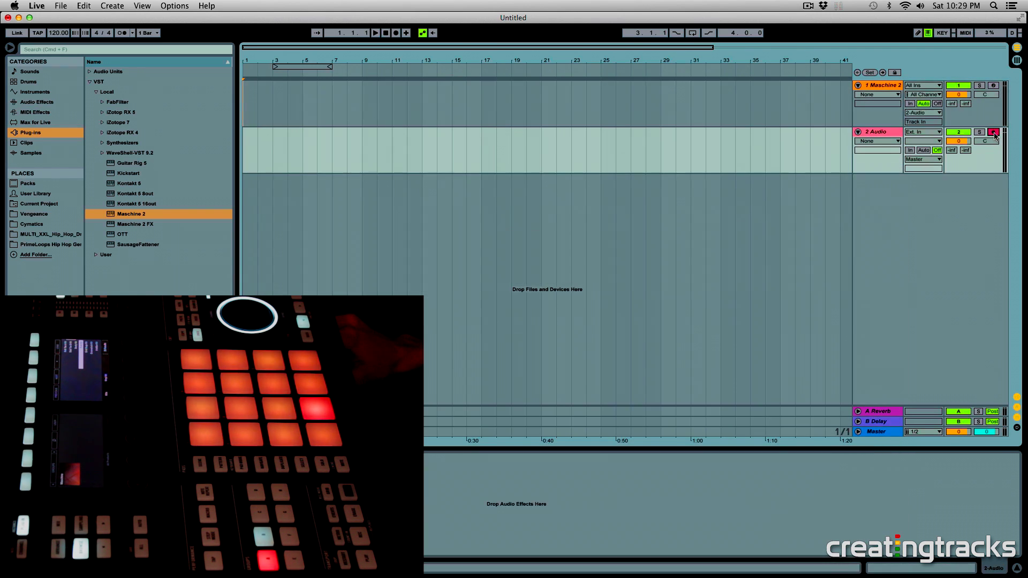
left_click(938, 152)
left_click(924, 150)
left_click(245, 113)
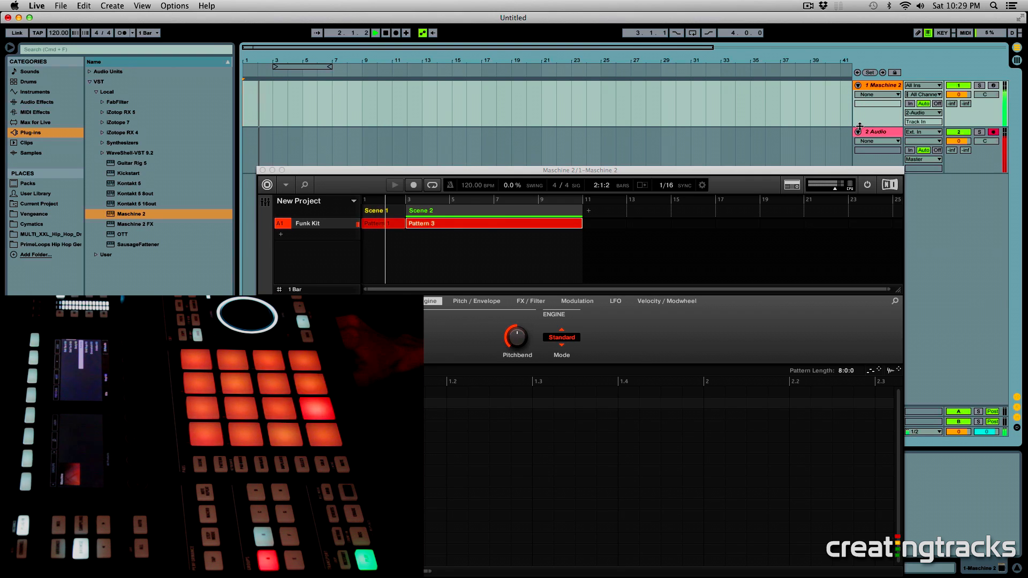
key("space")
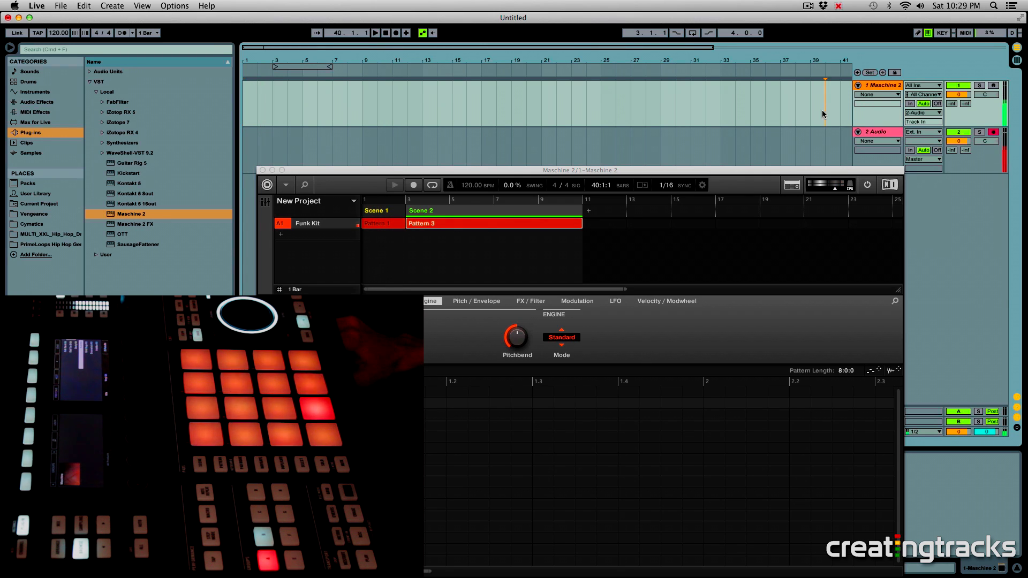
Step: Lower the Maschine track's volume to -2.1 and play from bar 1 to check the levels
left_click(818, 143)
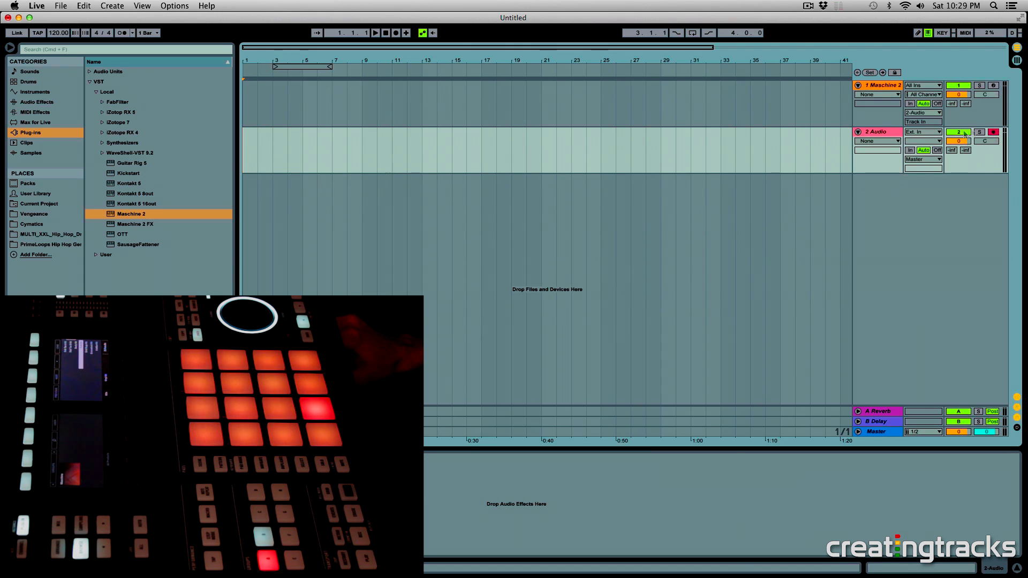
left_click_drag(959, 97, 958, 98)
key("space")
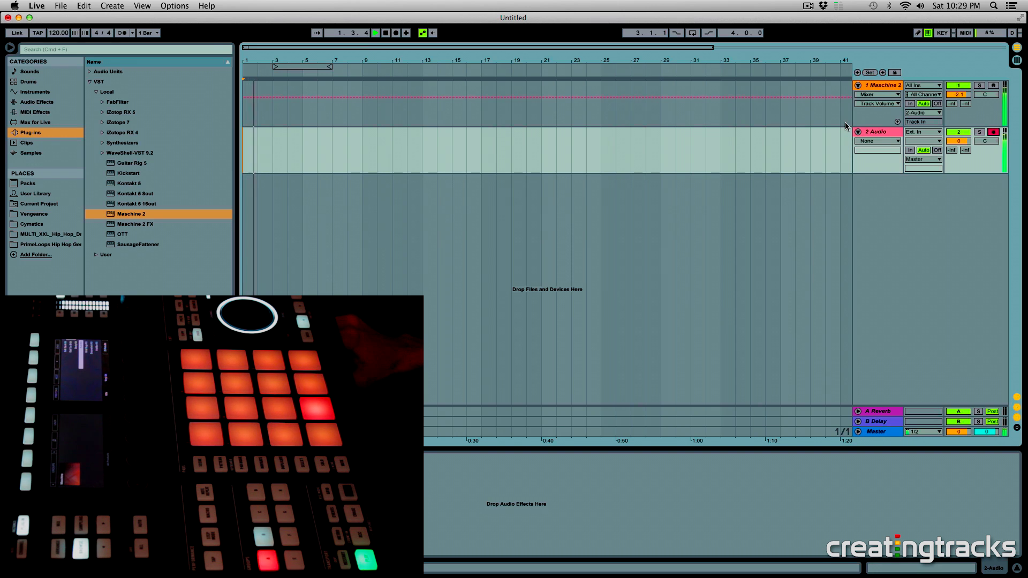
key("space")
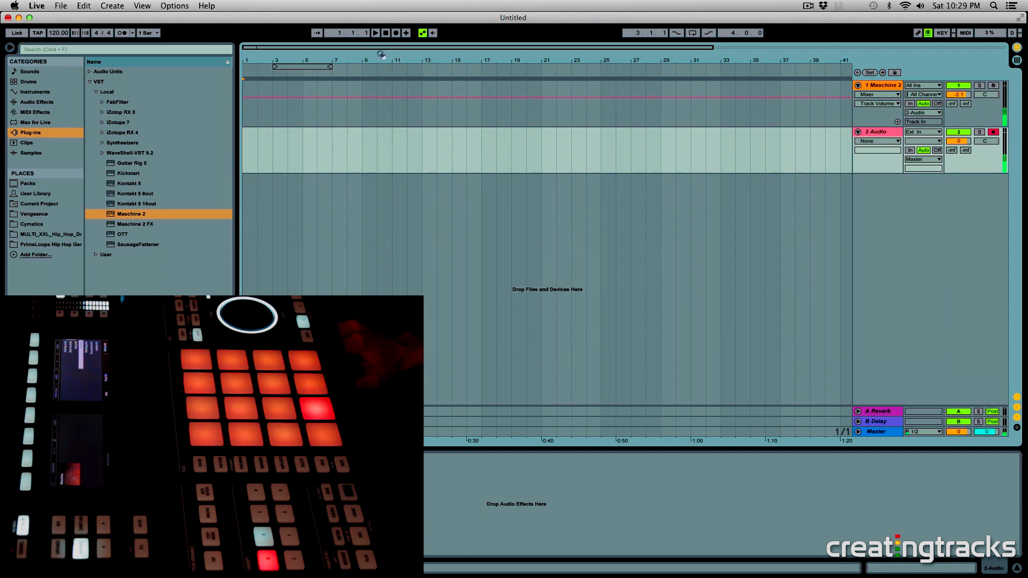
Step: Record about two bars of Maschine's output onto the 2-Audio track, starting at bar 1
left_click(395, 33)
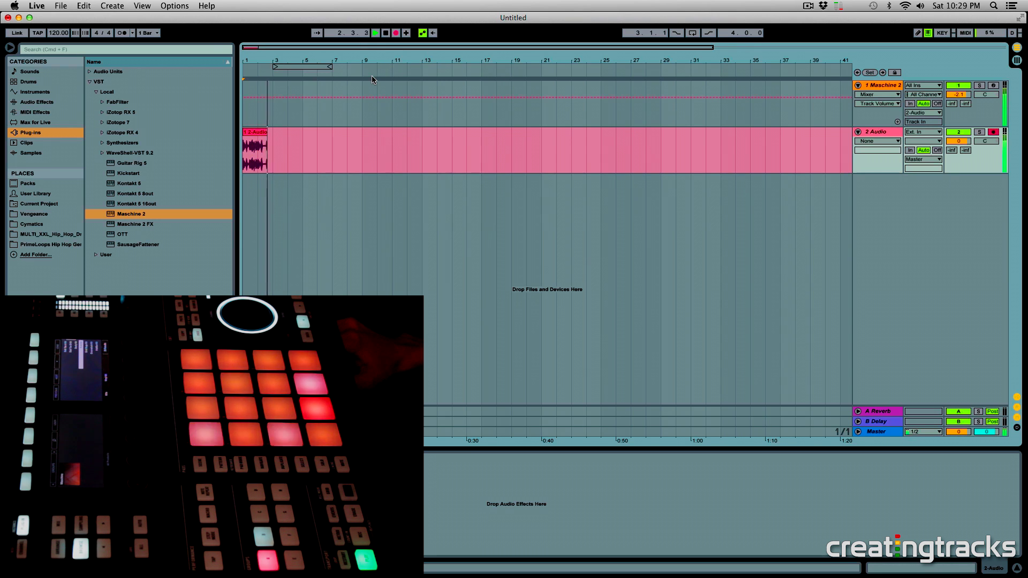
key("space")
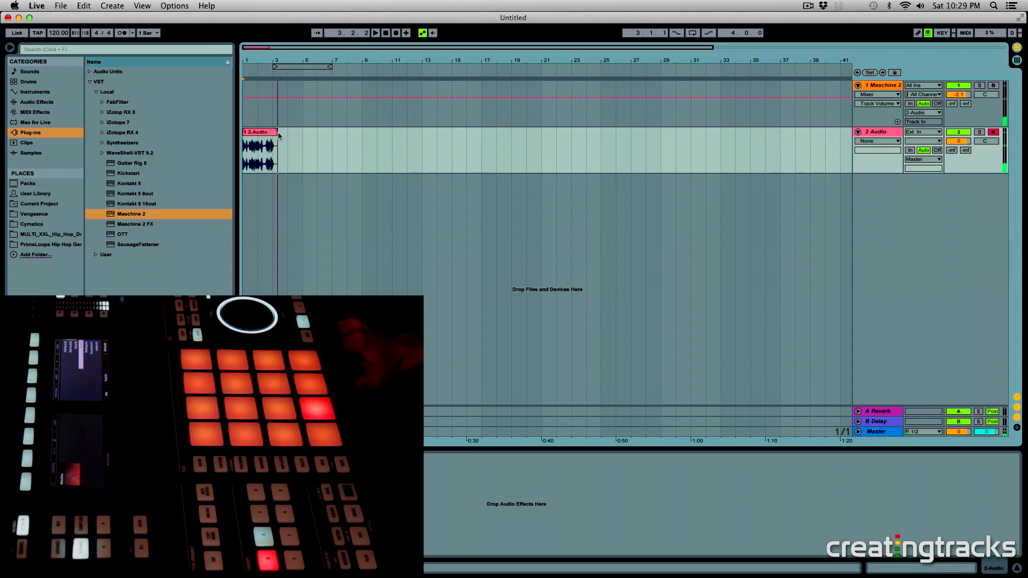
Step: Trim the 2-Audio recording at bar 3 by deleting everything on the track beyond it
left_click_drag(249, 54, 249, 123)
left_click_drag(364, 53, 364, 38)
left_click_drag(582, 163, 664, 160)
key("Delete")
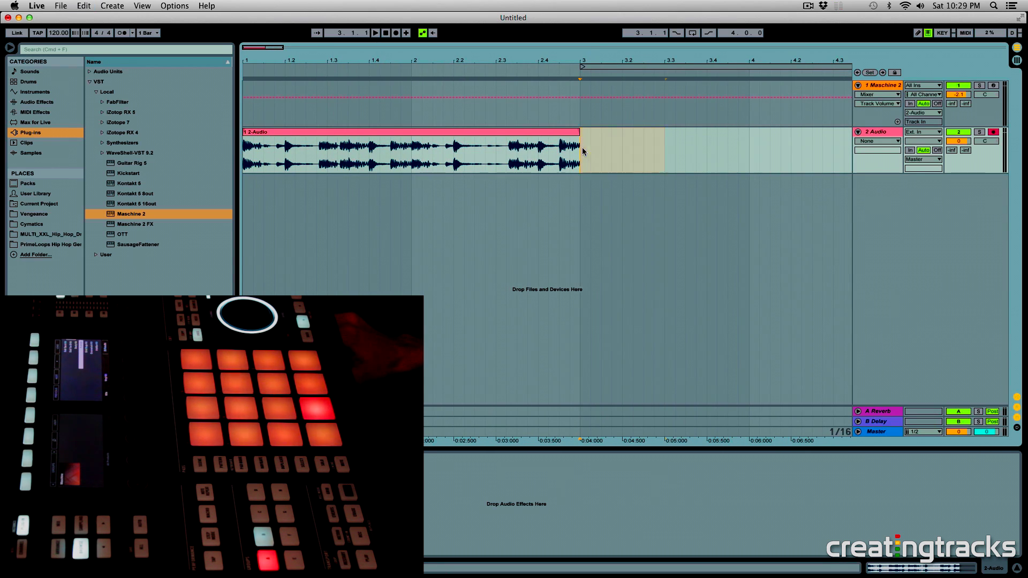
Step: Deactivate the Maschine track and play the recorded 2-Audio clip from bar 1 to hear it on its own
left_click(441, 132)
left_click(958, 85)
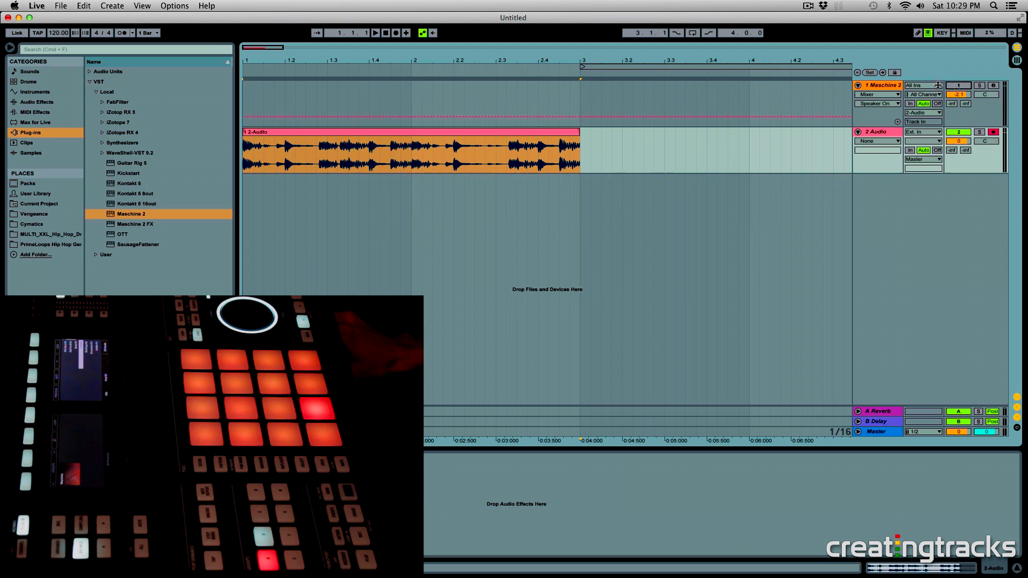
left_click(332, 138)
key("space")
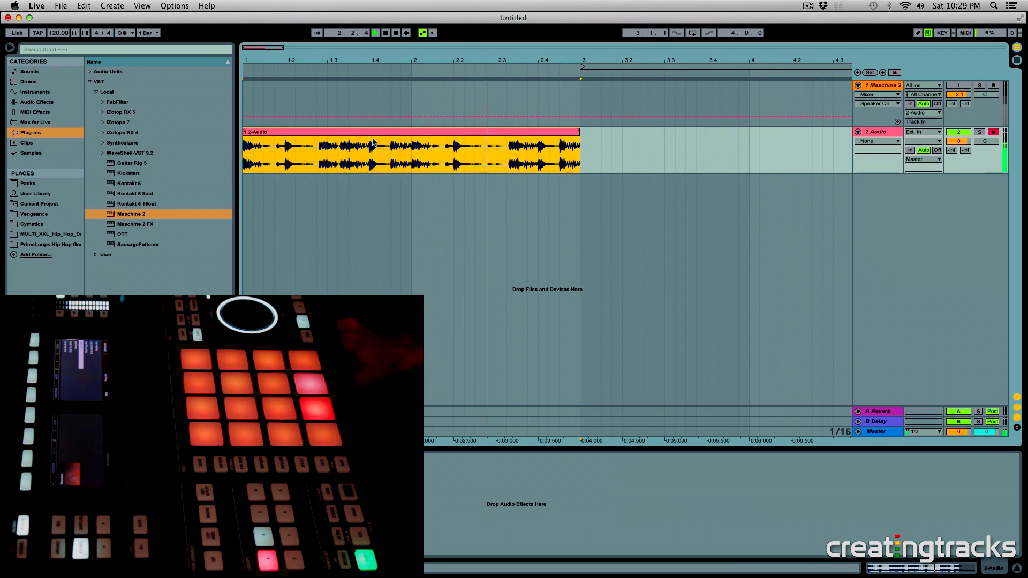
key("space")
Step: Delete the recorded 2-Audio clip and set Live's tempo to 90 BPM
key("Delete")
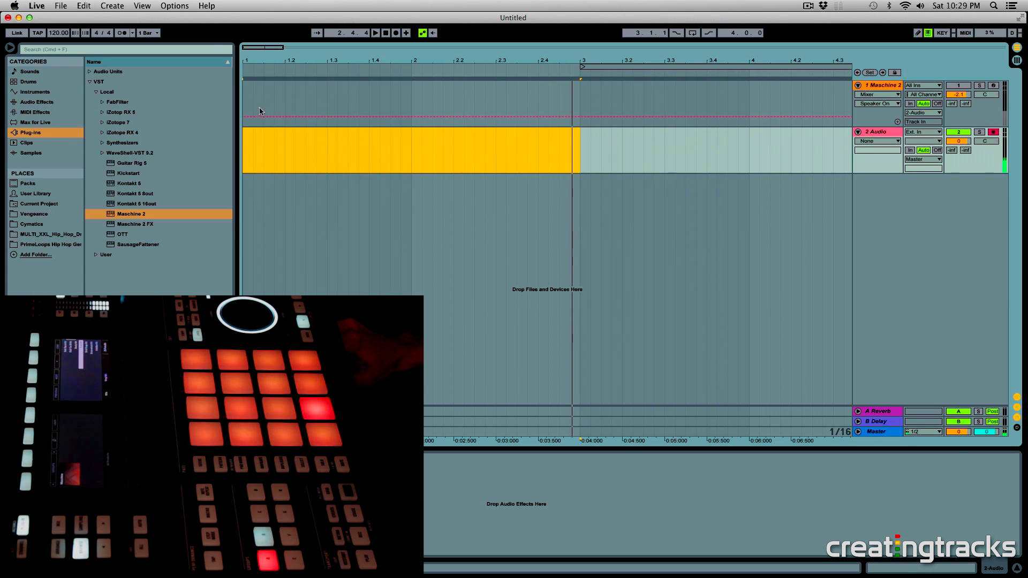
left_click(246, 108)
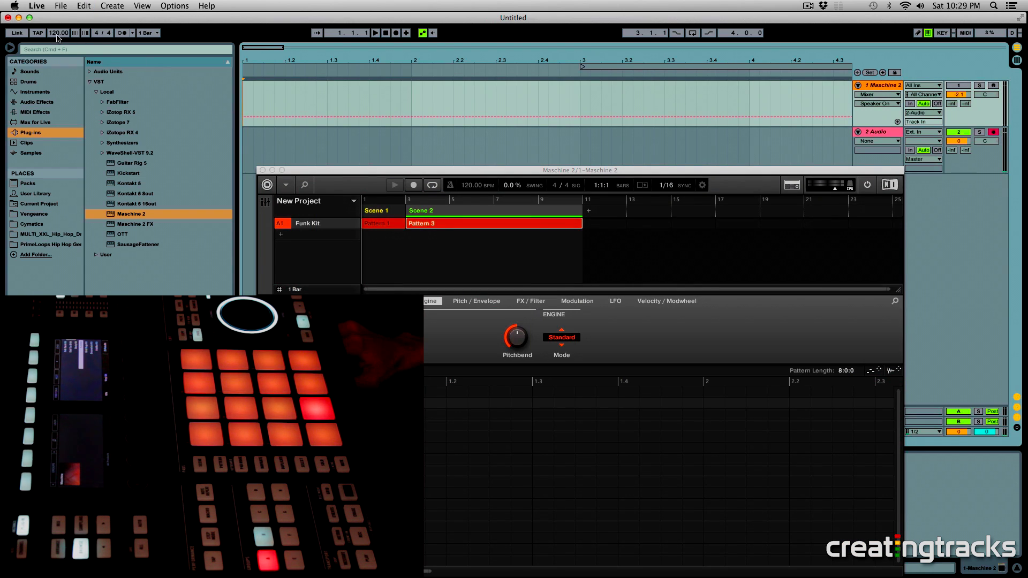
left_click_drag(57, 35, 57, 41)
left_click(243, 147)
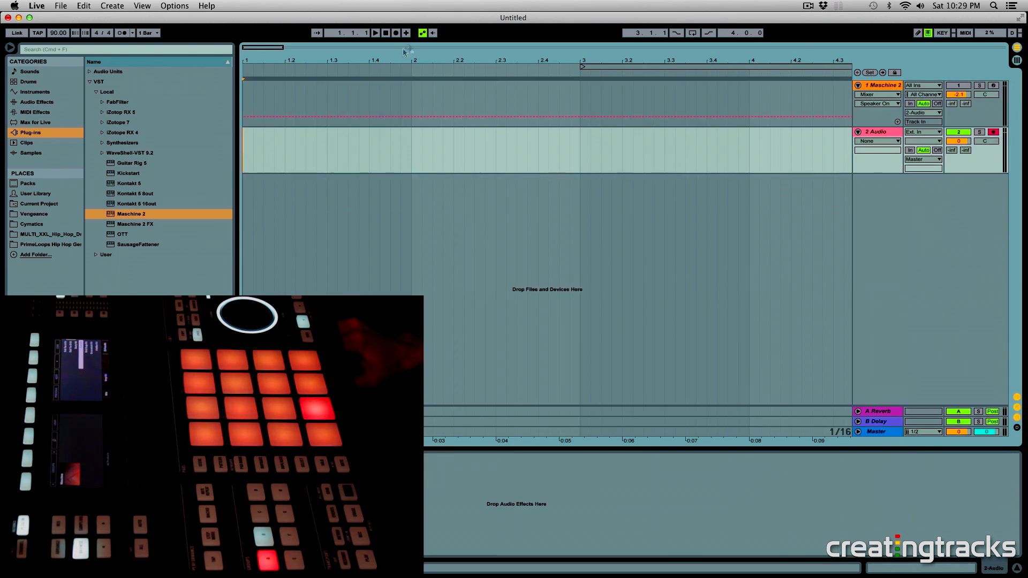
Step: Reactivate the Maschine track and record about two bars of its output onto 2-Audio from bar 1
left_click(958, 86)
left_click(397, 33)
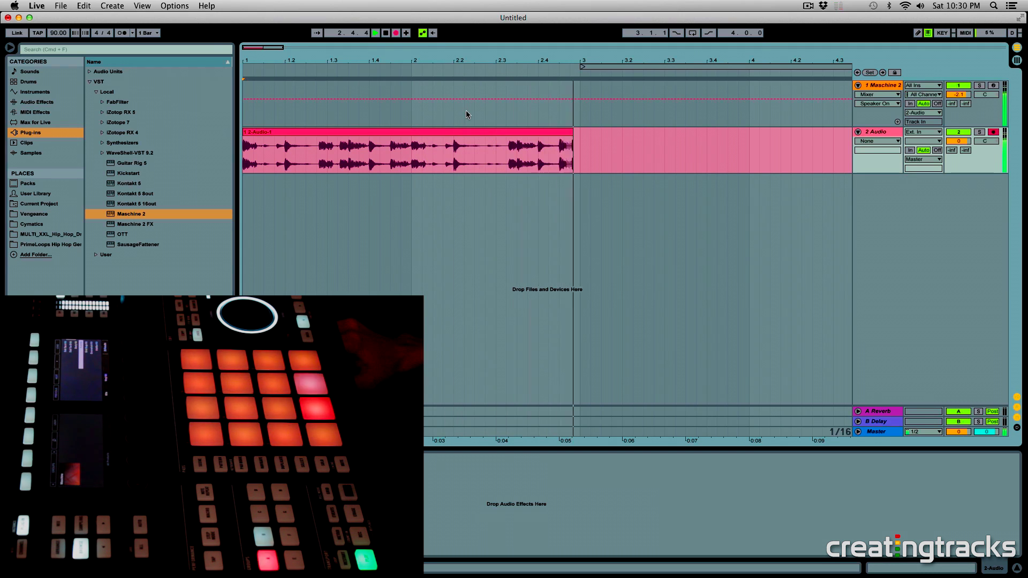
key("space")
Step: Remove the part of the new 2-Audio recording that extends beyond bar 3
left_click_drag(581, 162, 704, 159)
key("Delete")
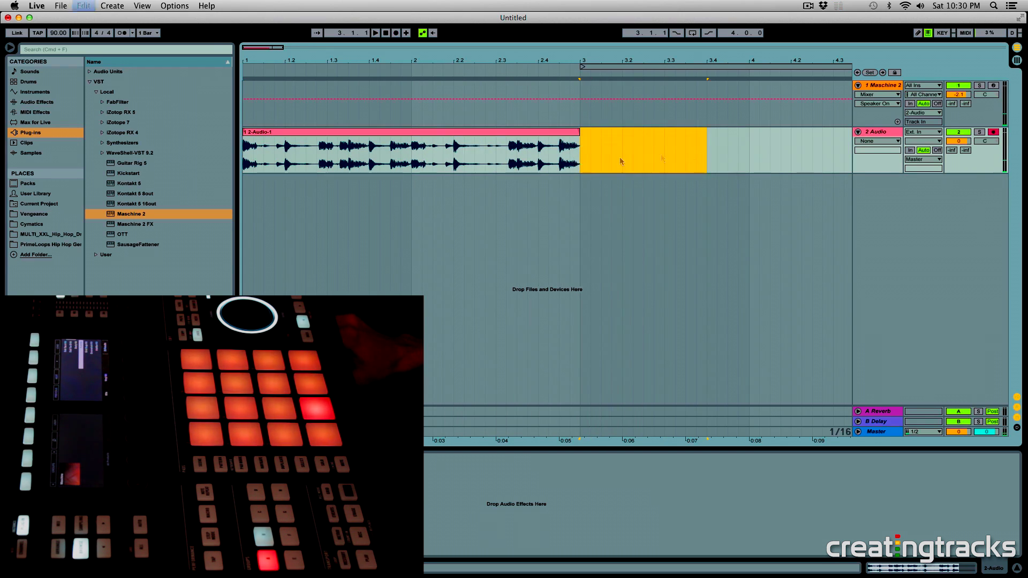
left_click(374, 137)
left_click_drag(370, 63, 370, 40)
Step: Bring up the Maschine plug-in window and show its library browser
left_click(311, 160)
key("super+Tab")
key("super+Tab")
left_click(360, 124)
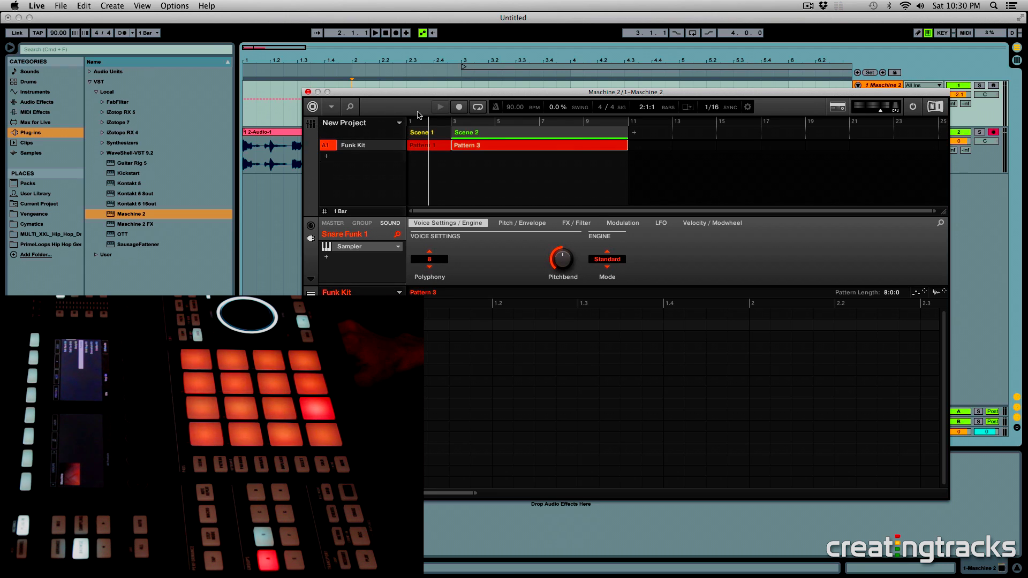
left_click(332, 108)
left_click(345, 110)
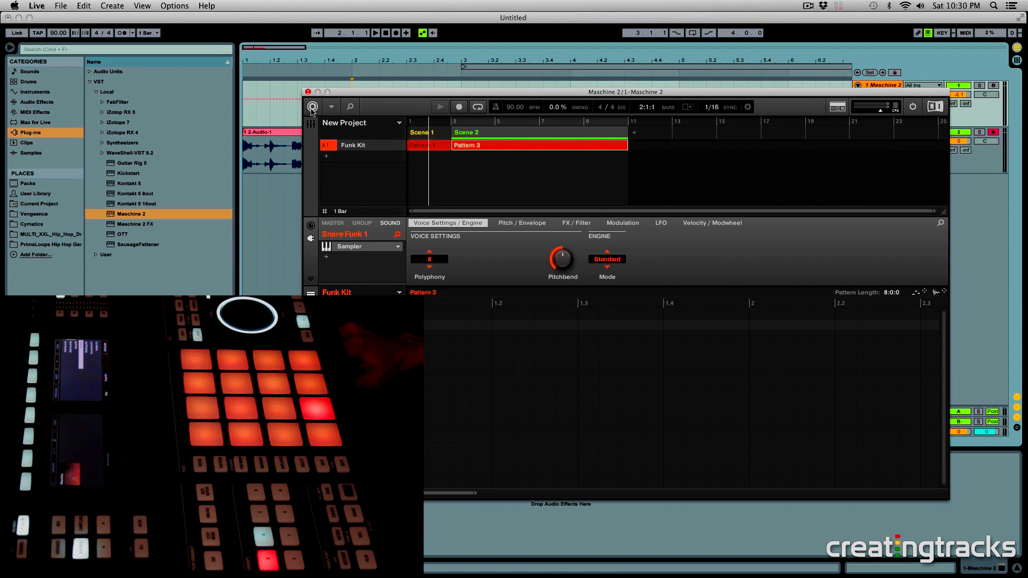
left_click(345, 109)
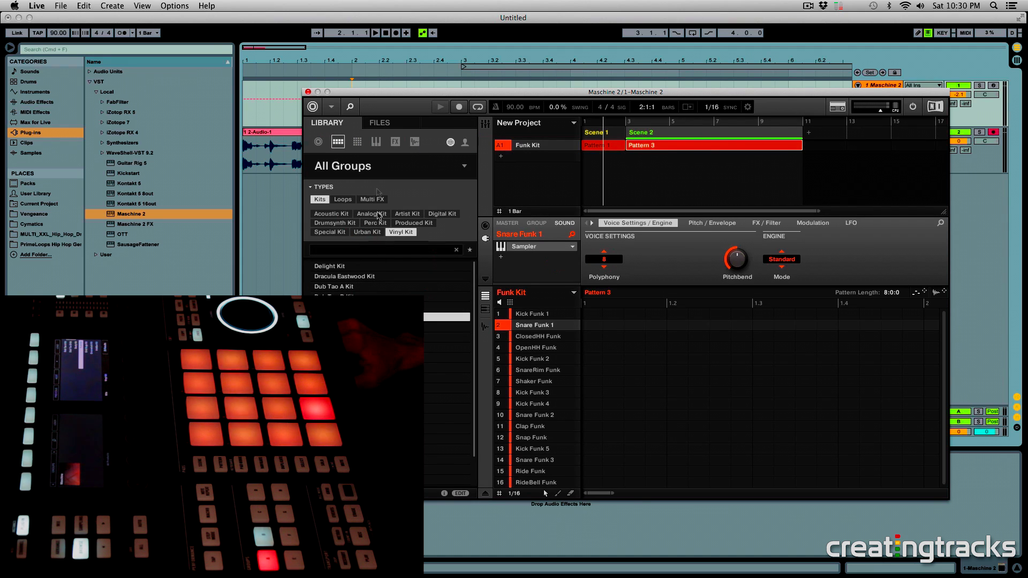
left_click(330, 108)
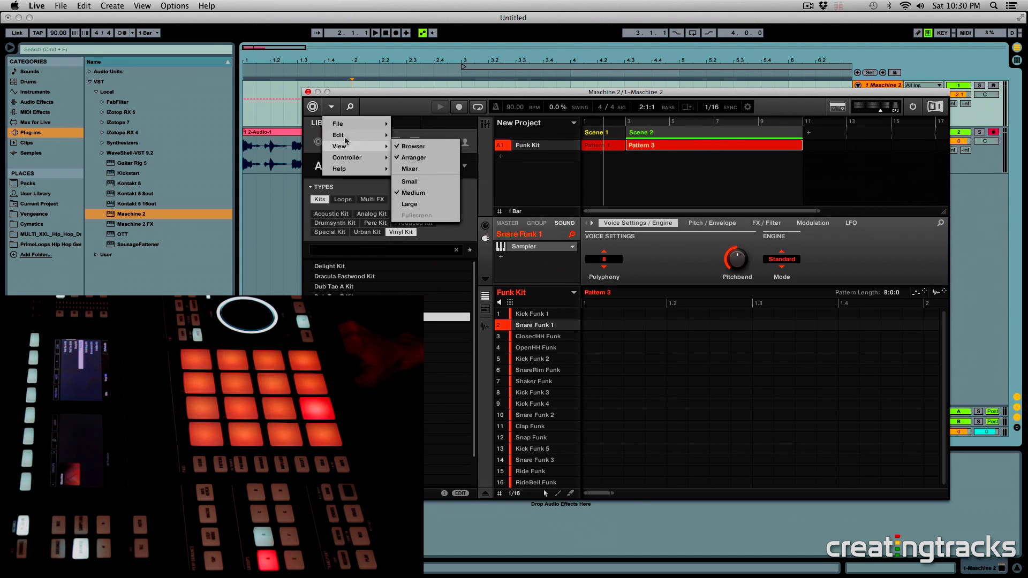
left_click(352, 110)
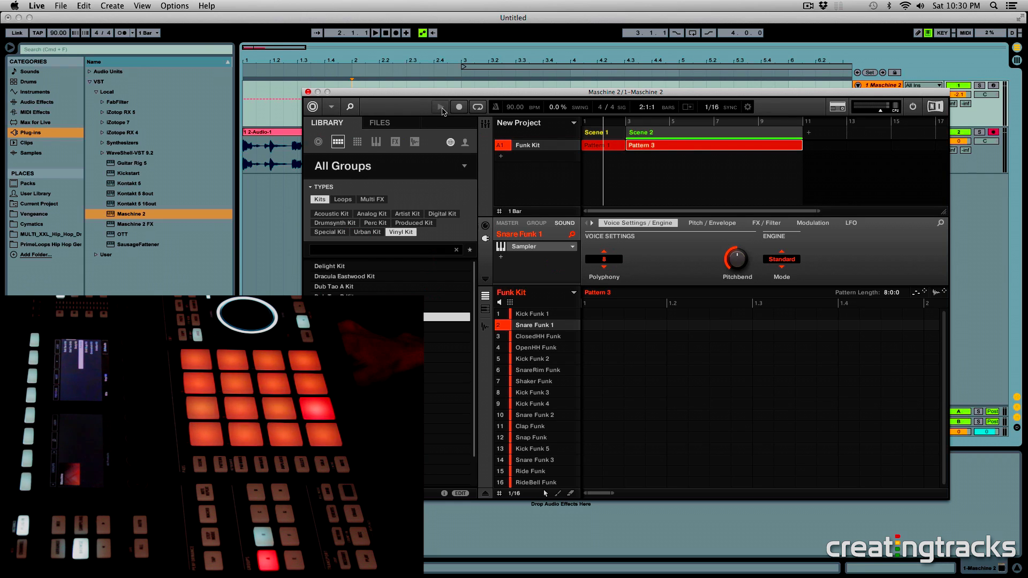
Step: Enable recording in Maschine and delete Scene 1 with its pattern, keeping only Scene 2
left_click(459, 107)
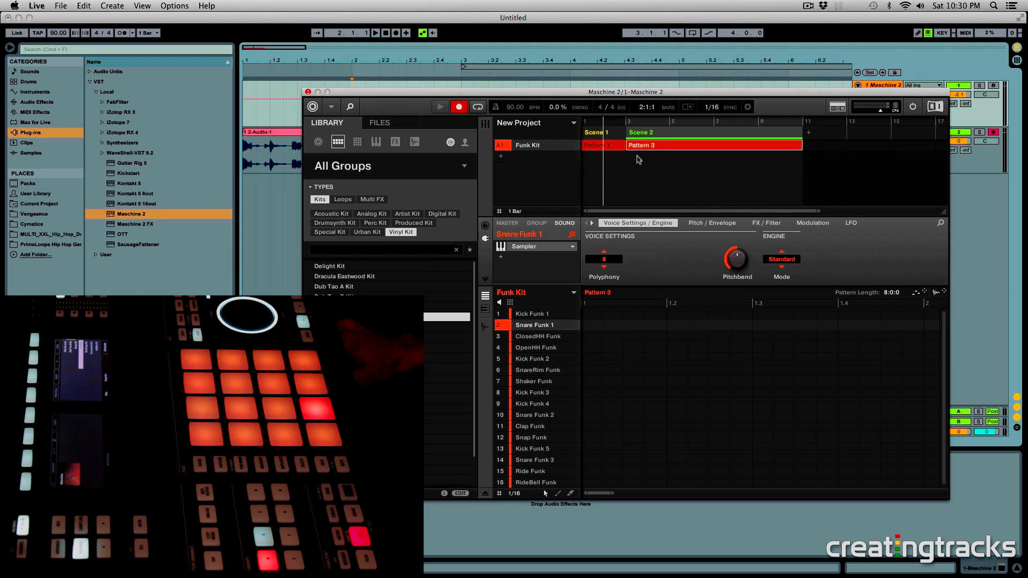
left_click(605, 146)
key("Delete")
left_click(632, 148)
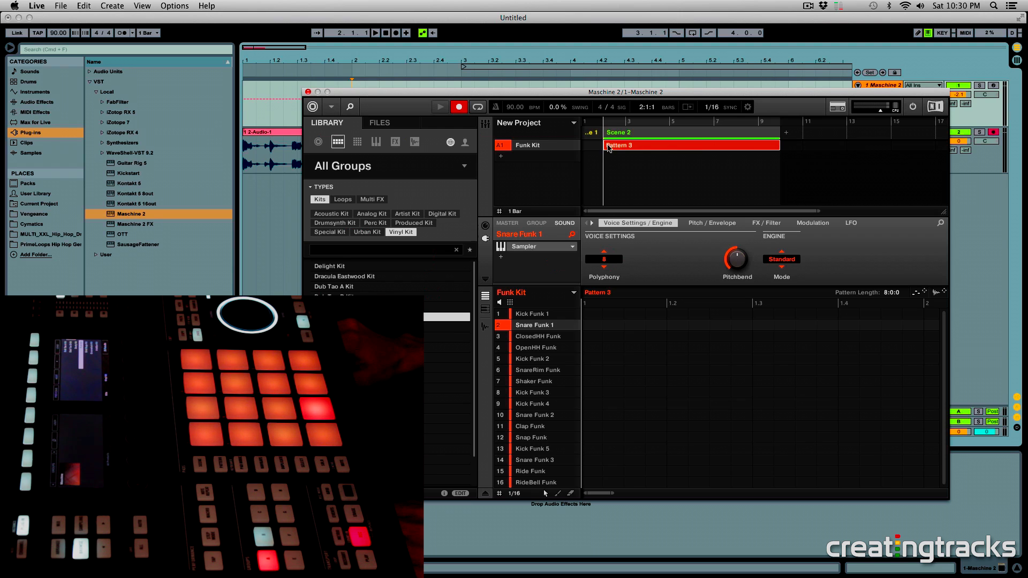
right_click(593, 139)
left_click(614, 209)
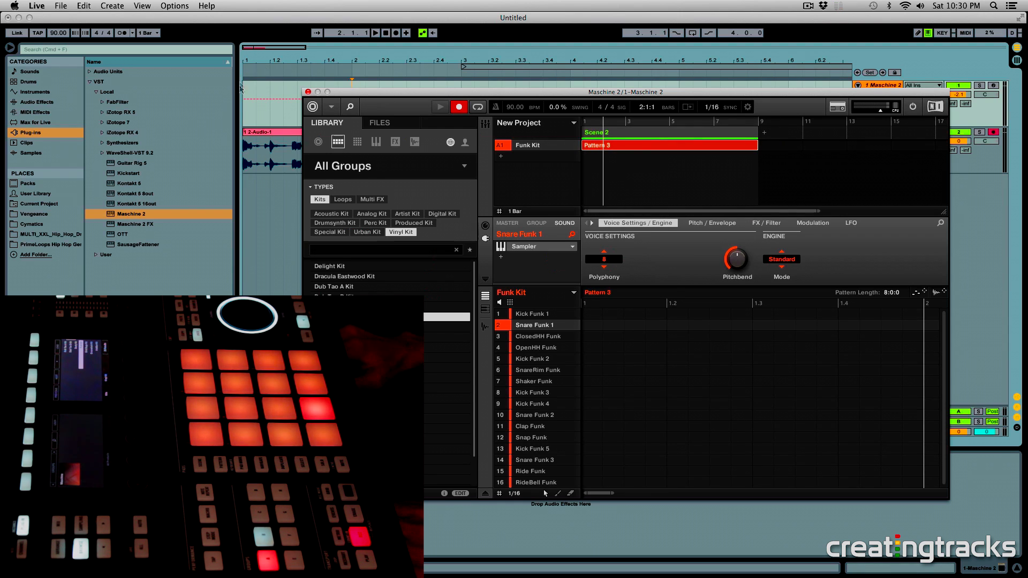
Step: Delete the recorded clip at bar 1 of the 2-Audio track
left_click(246, 112)
left_click(246, 130)
key("Delete")
Step: Run Live from bar 1 with the metronome on and record a kick and snare beat into Maschine's Pattern 3
left_click(247, 119)
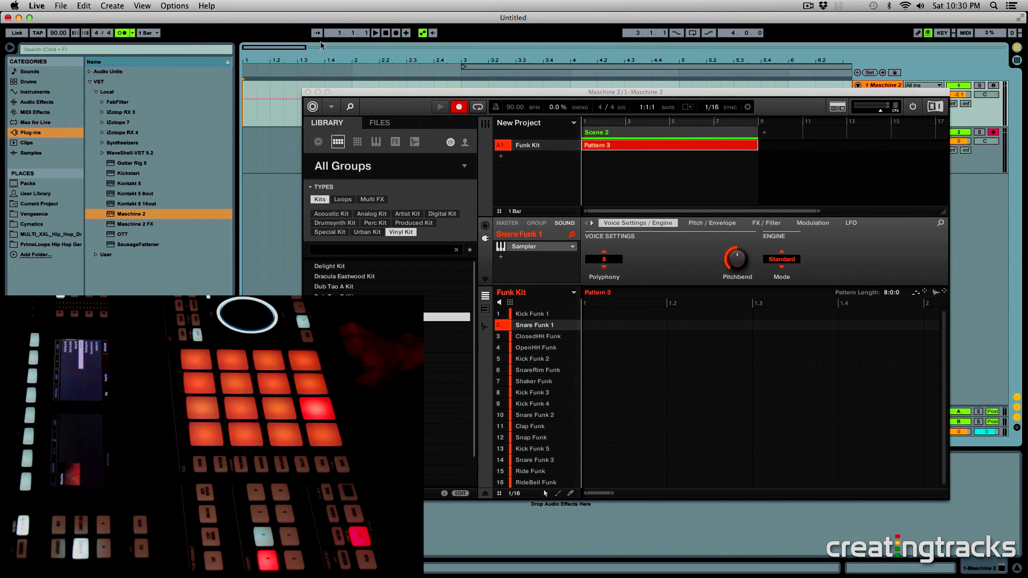
left_click(376, 33)
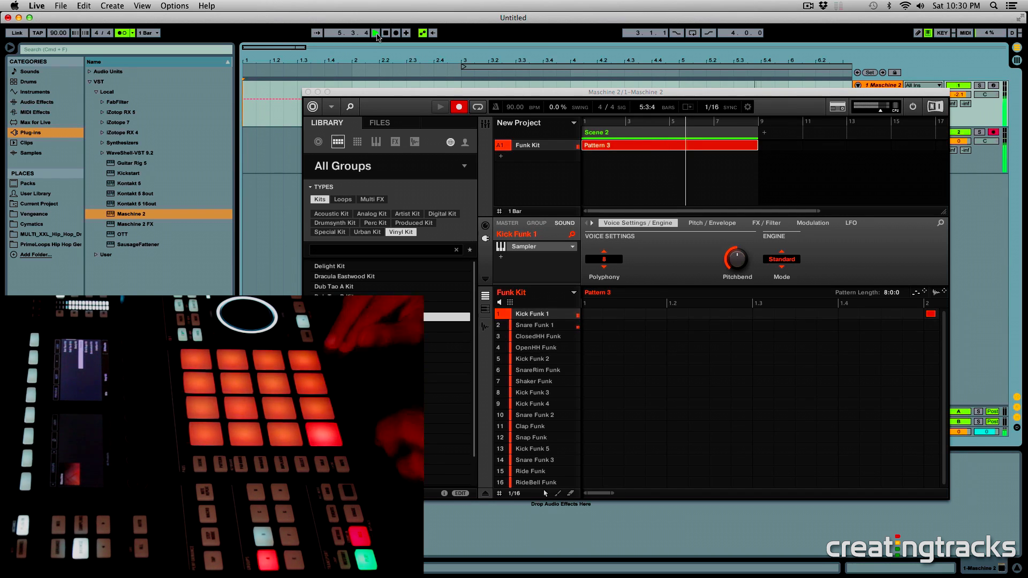
left_click(610, 154)
left_click_drag(613, 494, 772, 493)
left_click_drag(623, 353, 859, 309)
left_click_drag(416, 92, 415, 219)
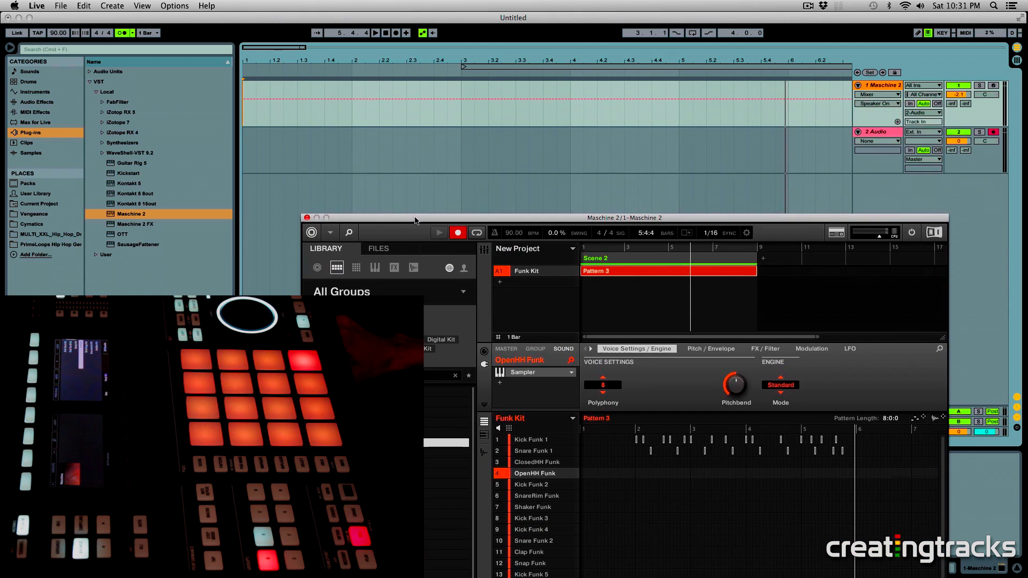
Step: Record Maschine's new beat onto the 2-Audio track from bar 2 to bar 6
left_click(348, 157)
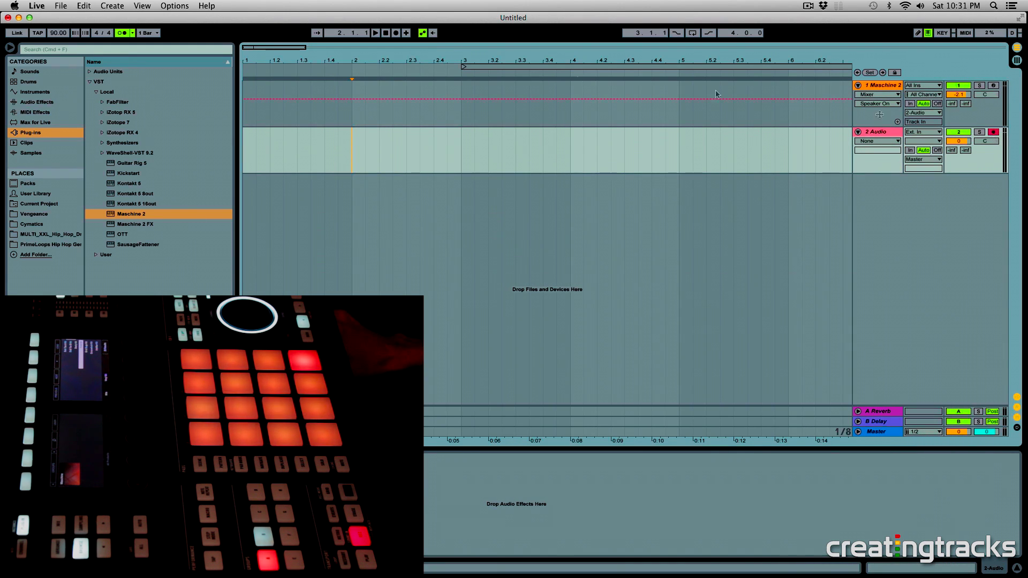
left_click(395, 34)
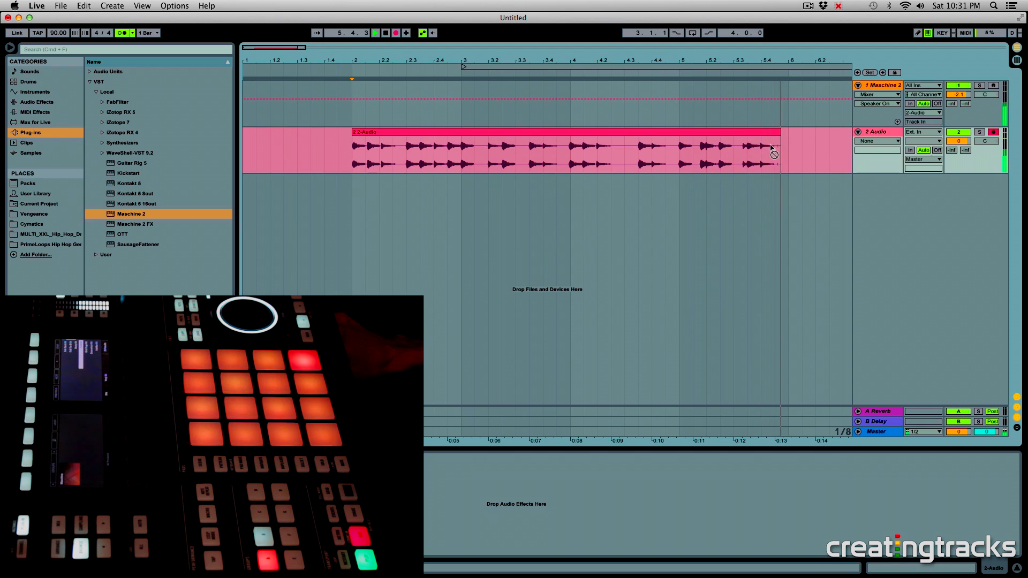
key("space")
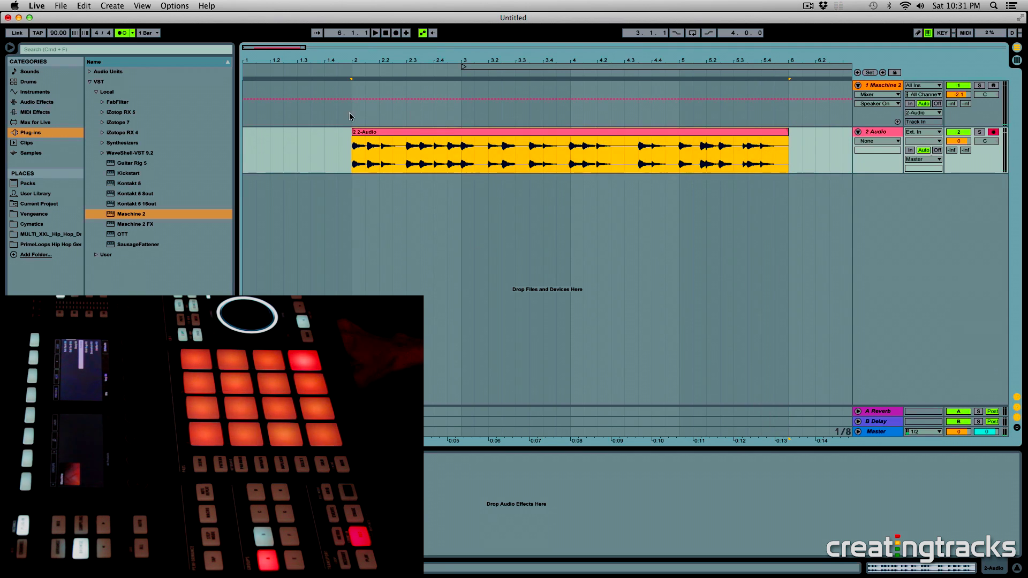
Step: Compare the start of the recorded 2-Audio clip at bar 2 with the notes of Pattern 3 in Maschine
left_click(349, 116)
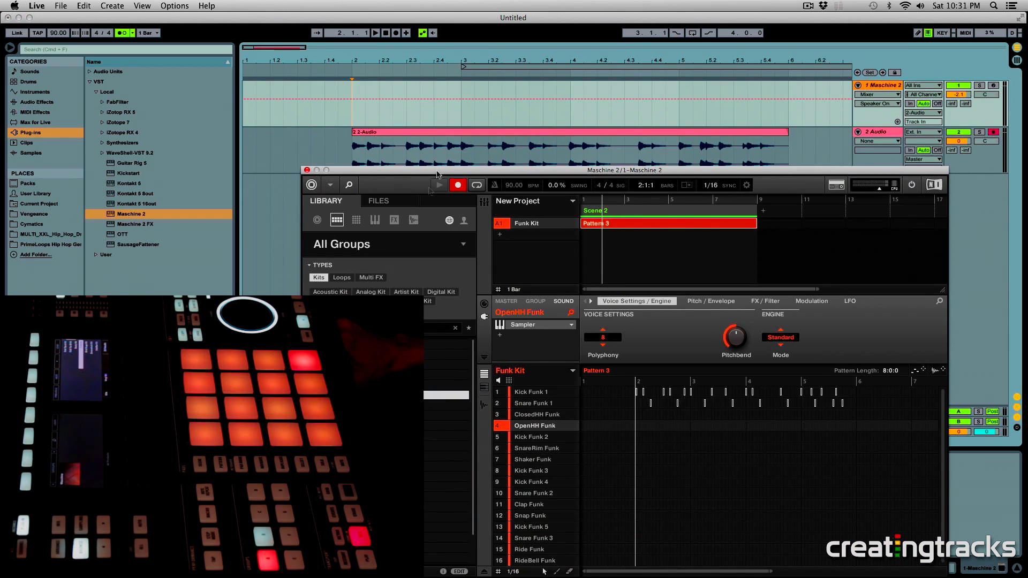
left_click_drag(476, 167, 428, 204)
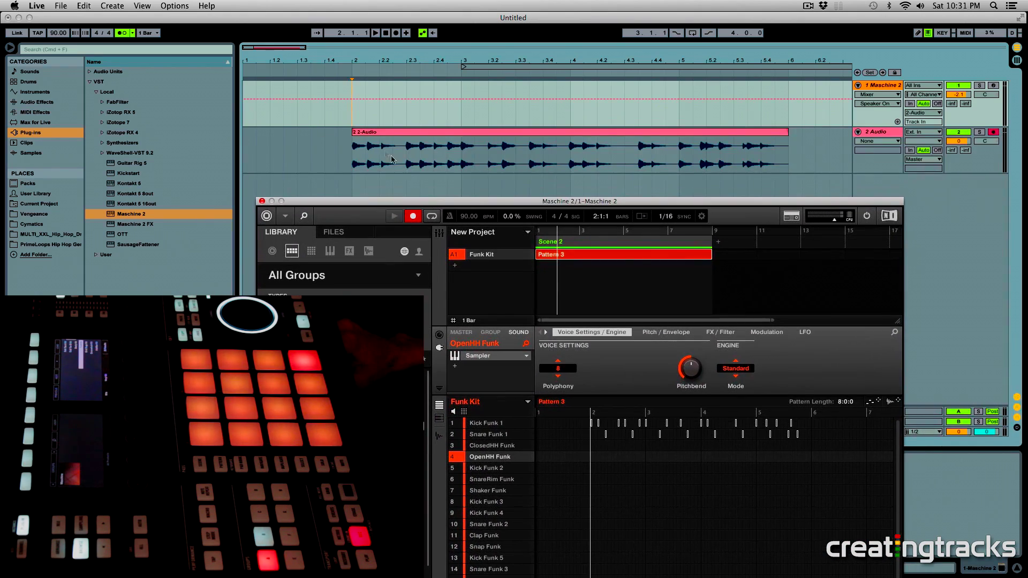
left_click(347, 152)
left_click(351, 118)
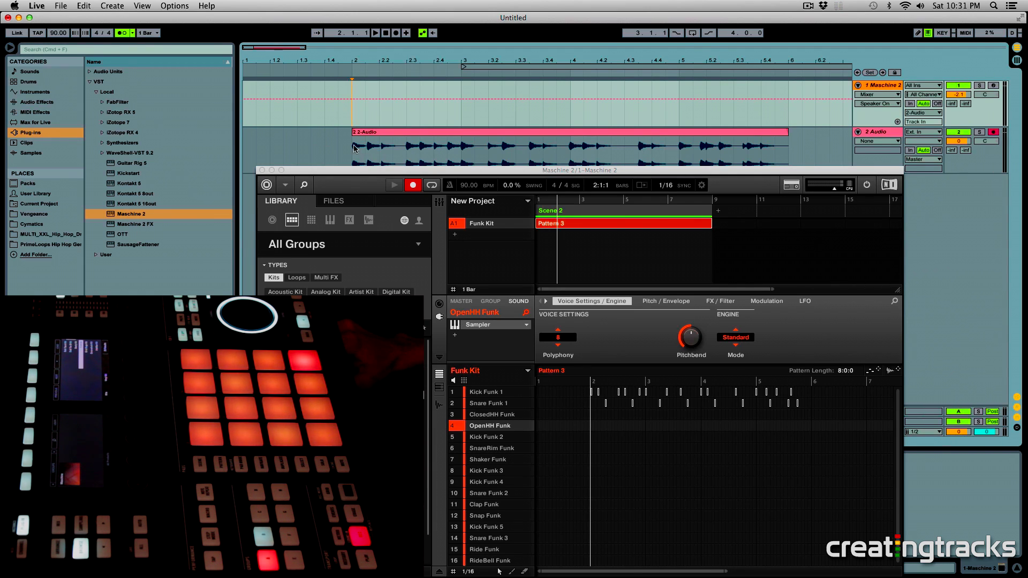
left_click_drag(352, 154, 705, 143)
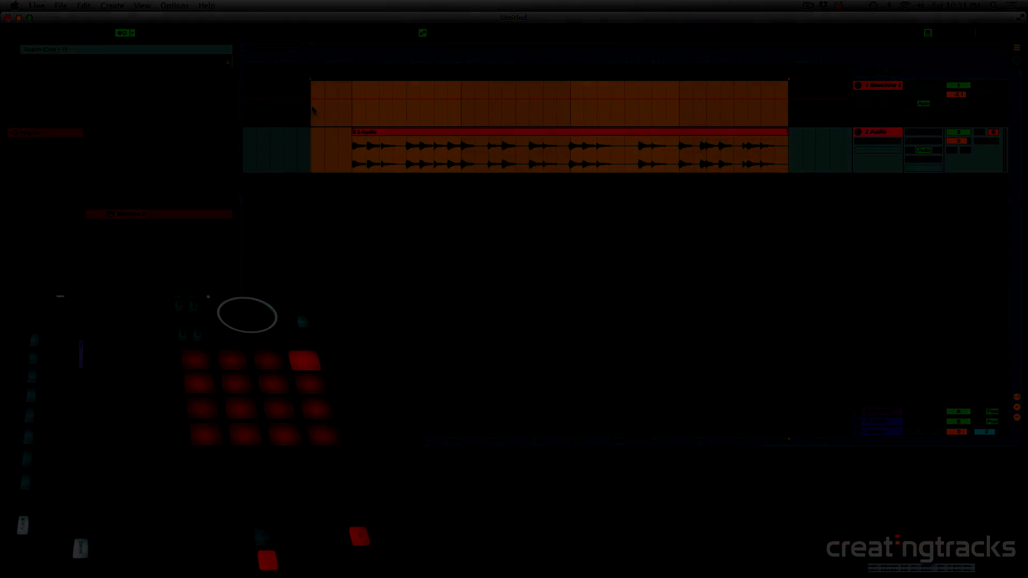